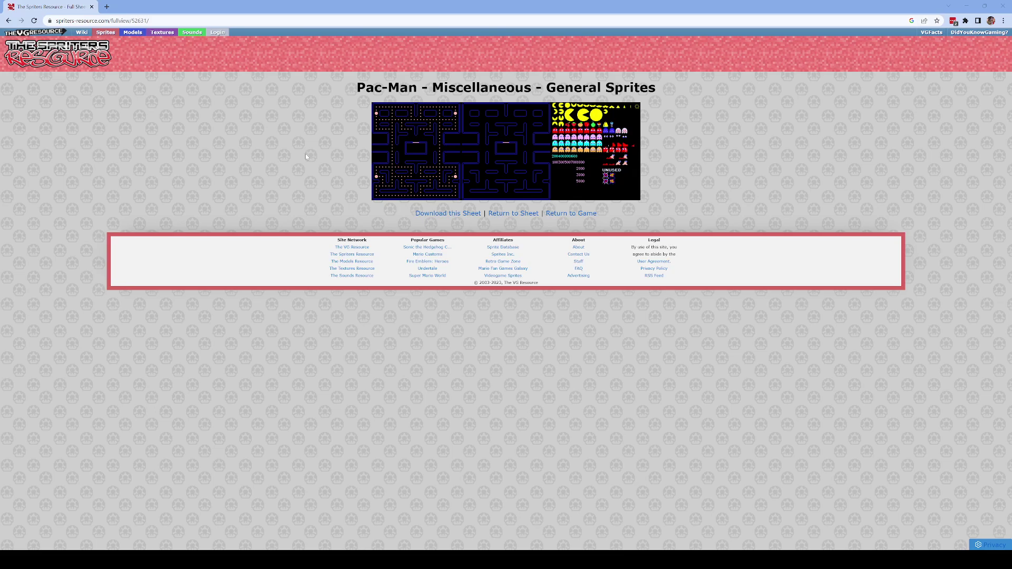
Copy the Pac-Man sprite sheet image and start a new Photoshop document.
right_click(482, 142)
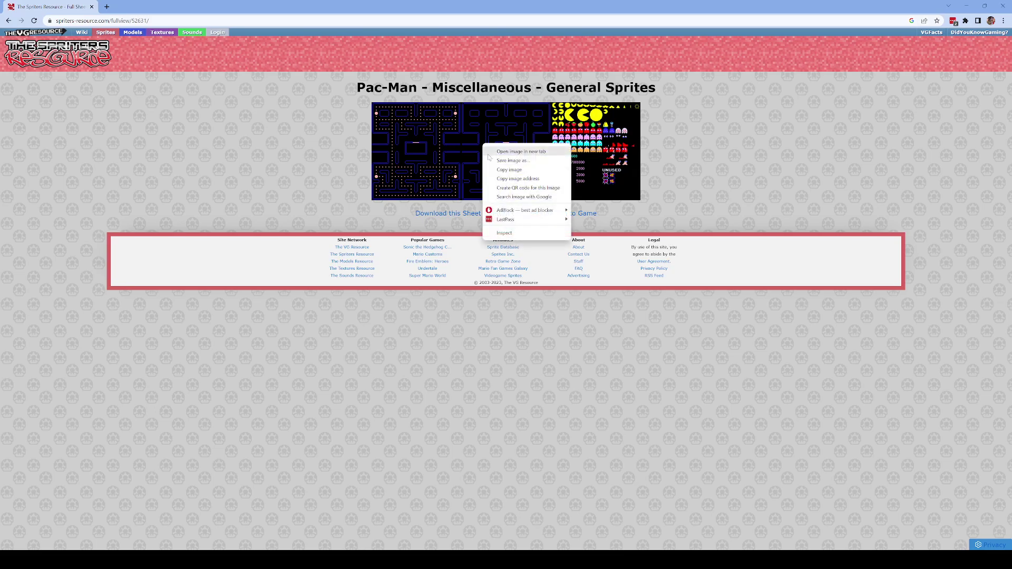
click(503, 177)
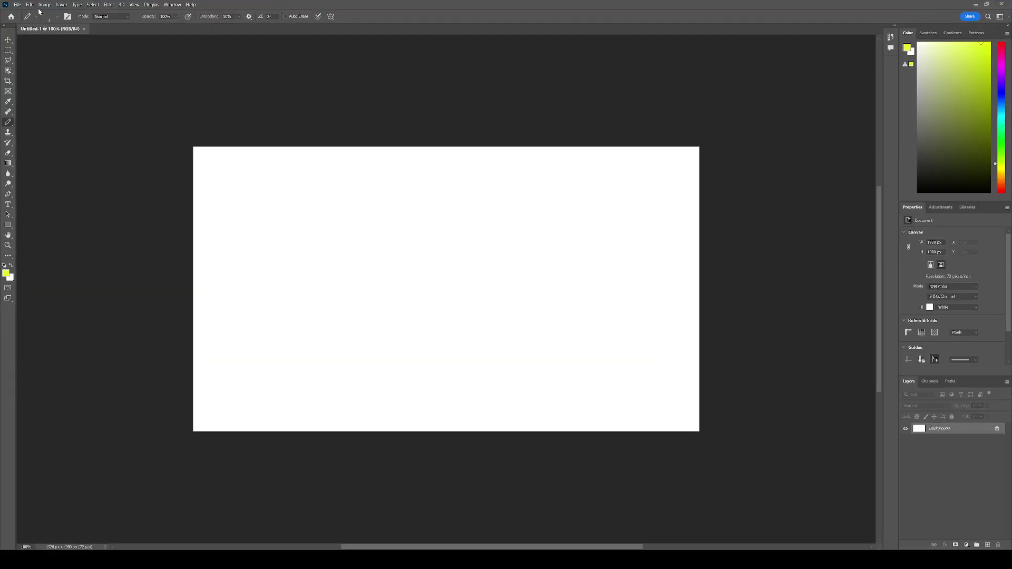
click(18, 4)
click(32, 14)
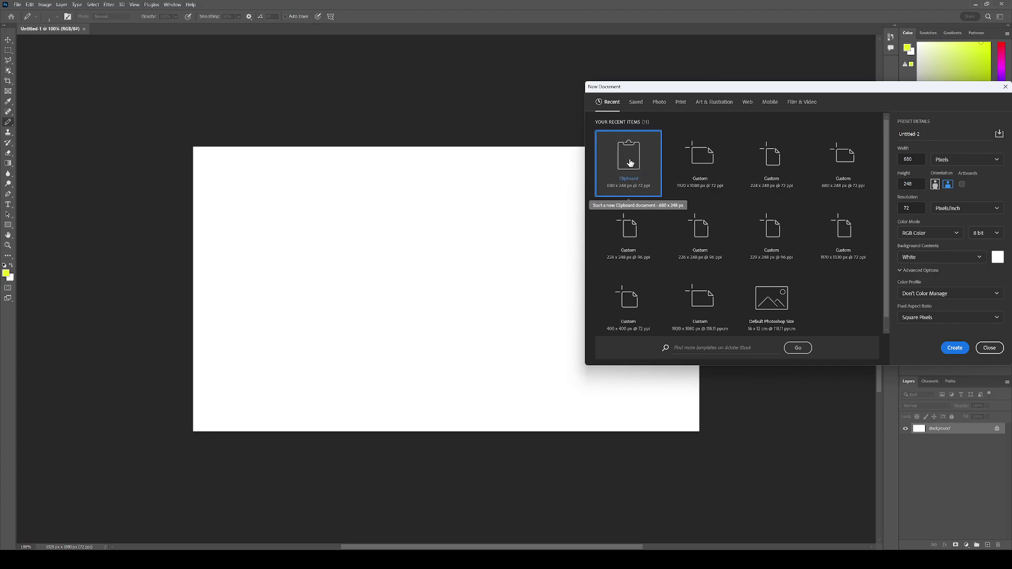
Create a 680 x 248 px document, paste the sprite sheet as Layer 1 and zoom in.
double_click(630, 162)
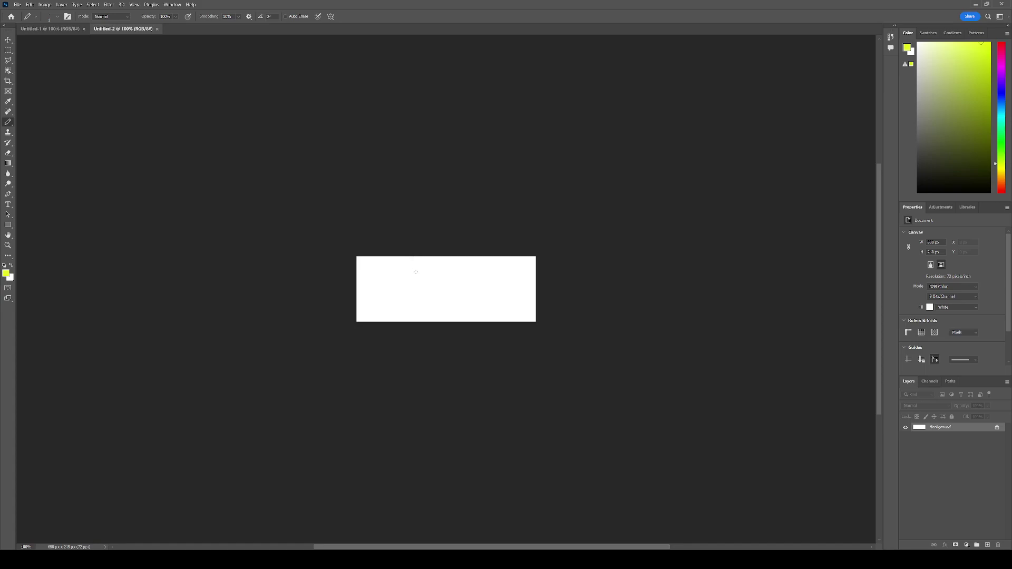
key(ctrl+v)
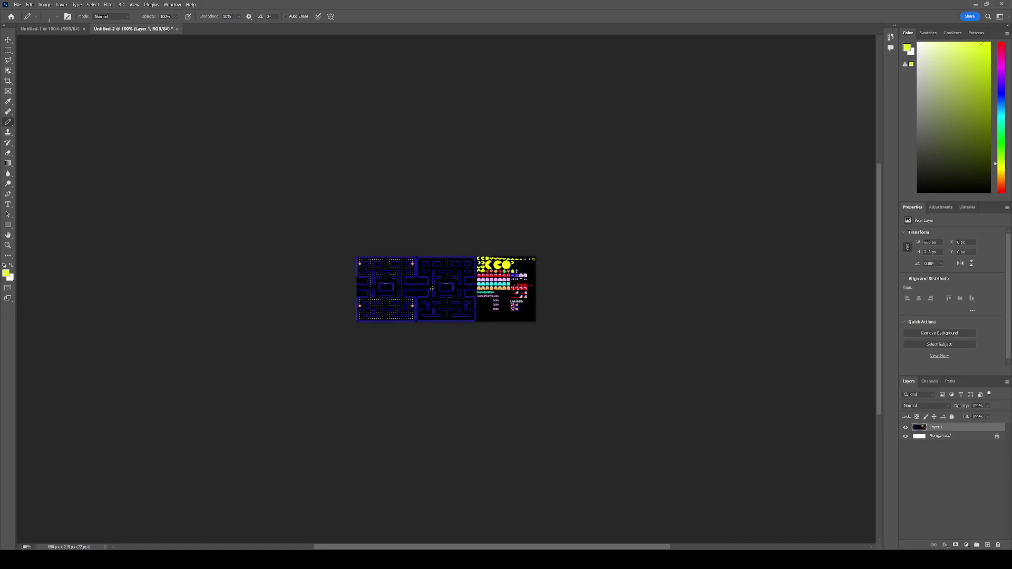
ctrl+drag(432, 288, 479, 275)
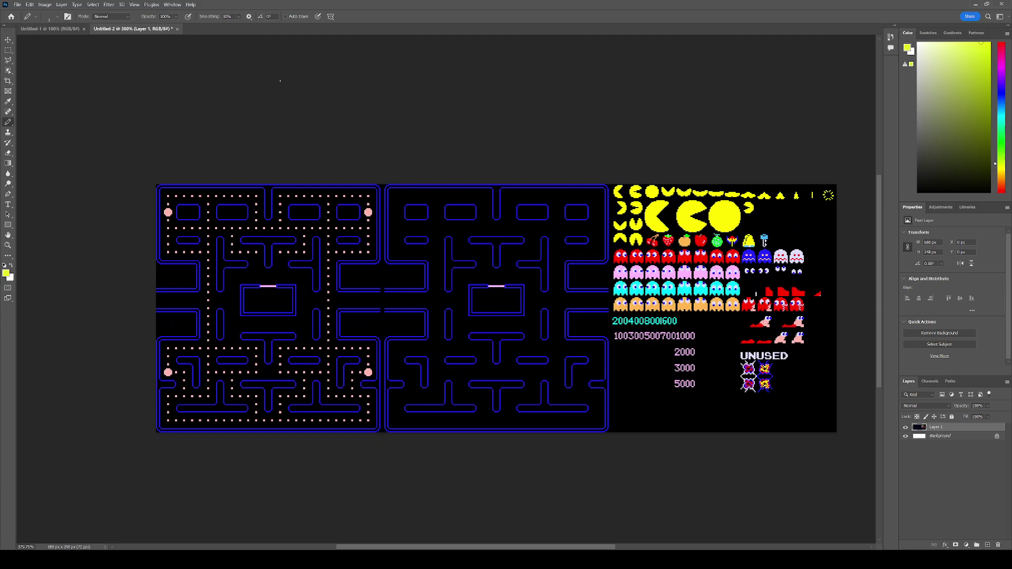
Select the dot-free middle maze and paste it into a new 224 x 248 px document.
click(9, 51)
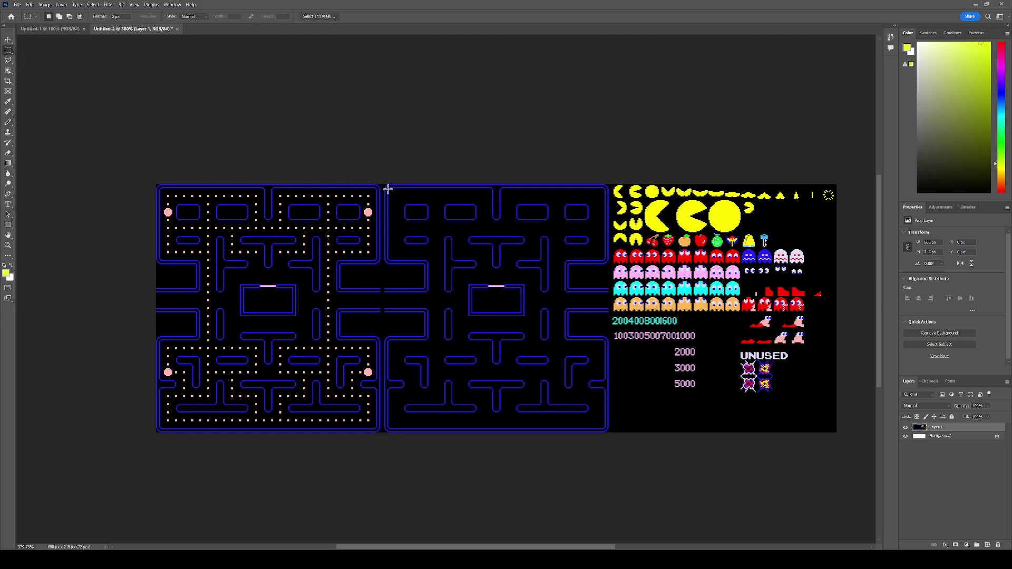
drag(385, 184, 606, 445)
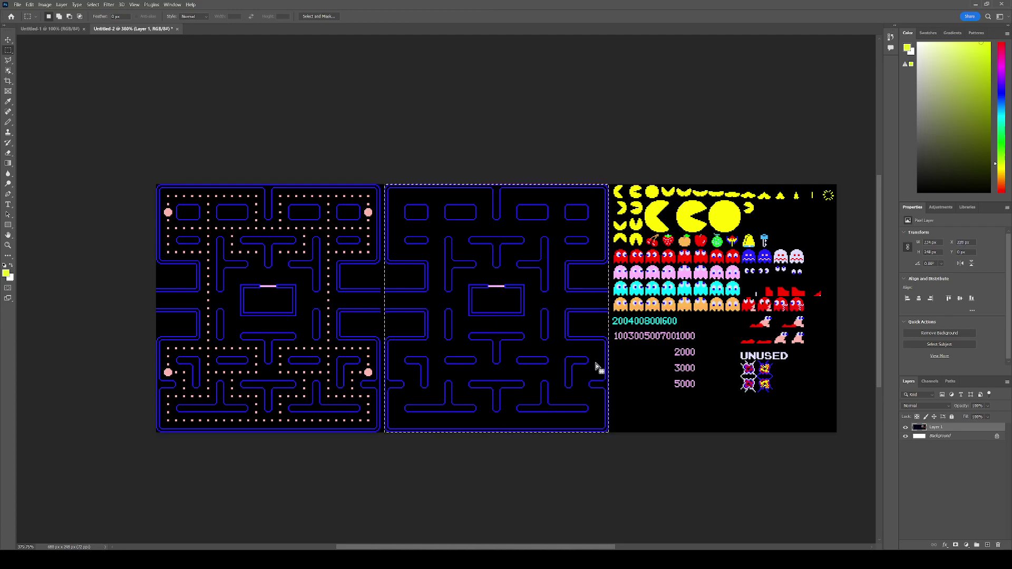
click(22, 8)
click(21, 14)
double_click(633, 168)
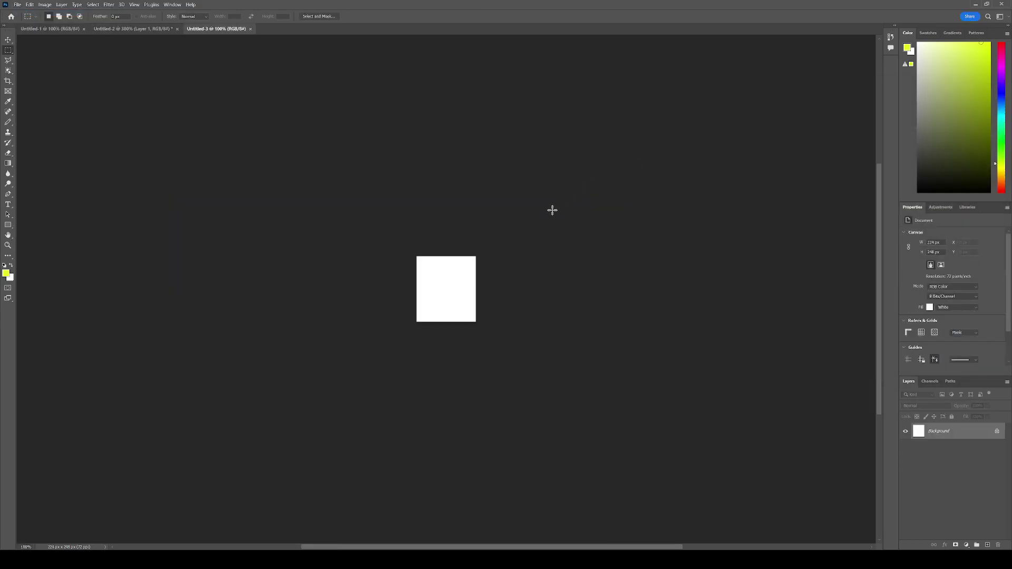
key(ctrl+v)
alt+scroll(436, 293, up, 3)
alt+scroll(460, 272, up, 4)
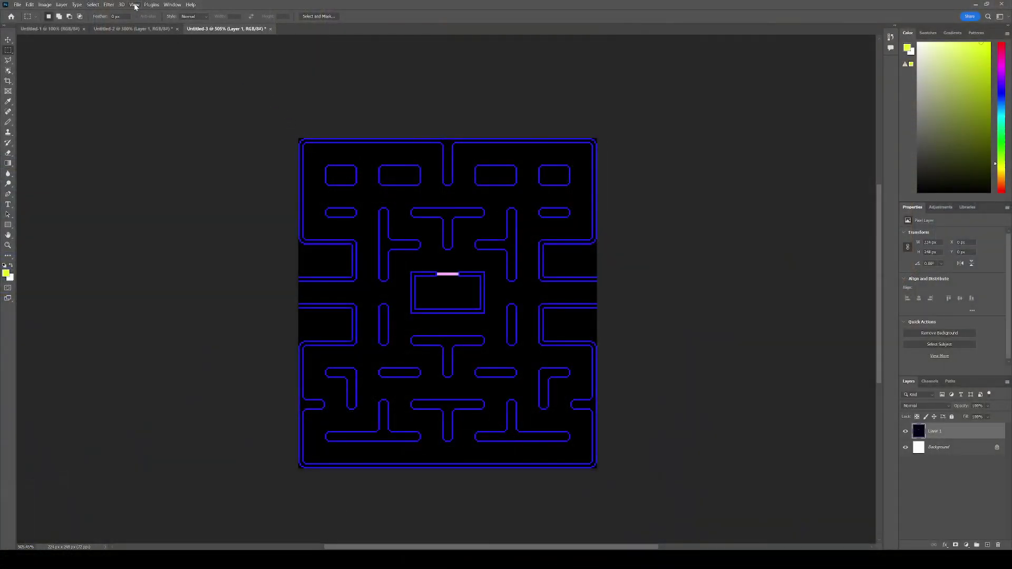
Create a guide layout of 28 columns and 31 rows with 0 px gutters.
click(135, 6)
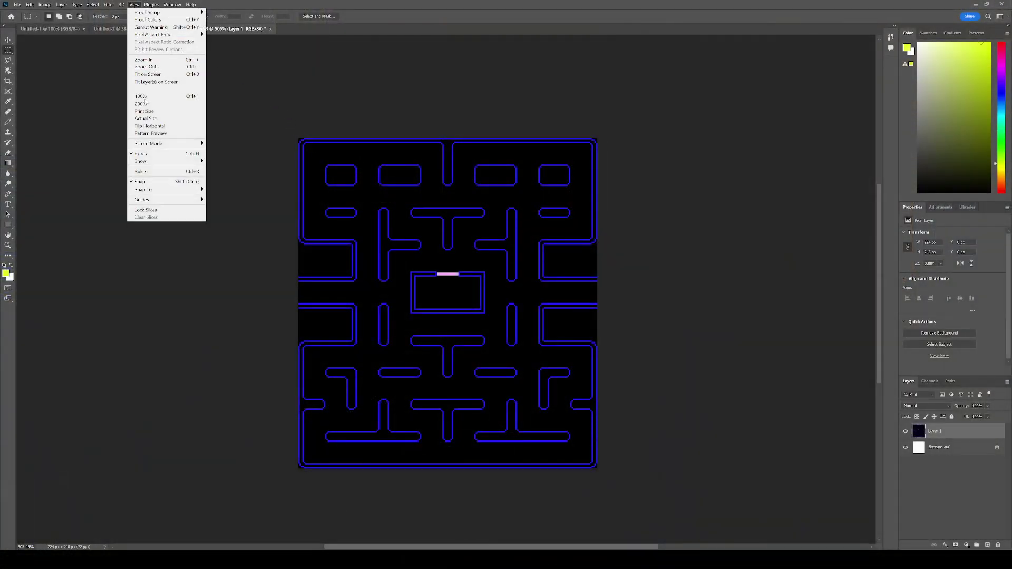
mouse_move(197, 204)
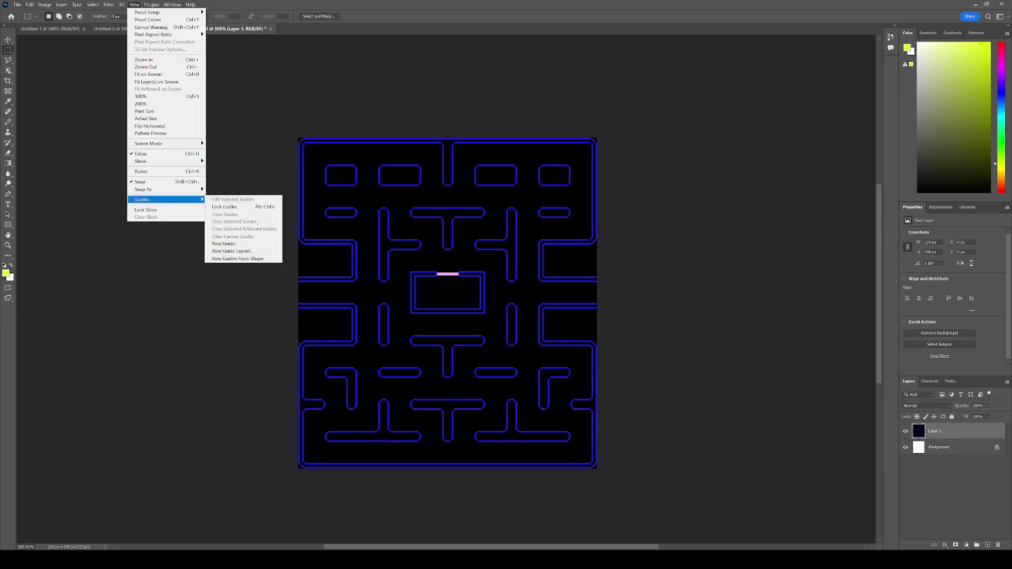
click(247, 252)
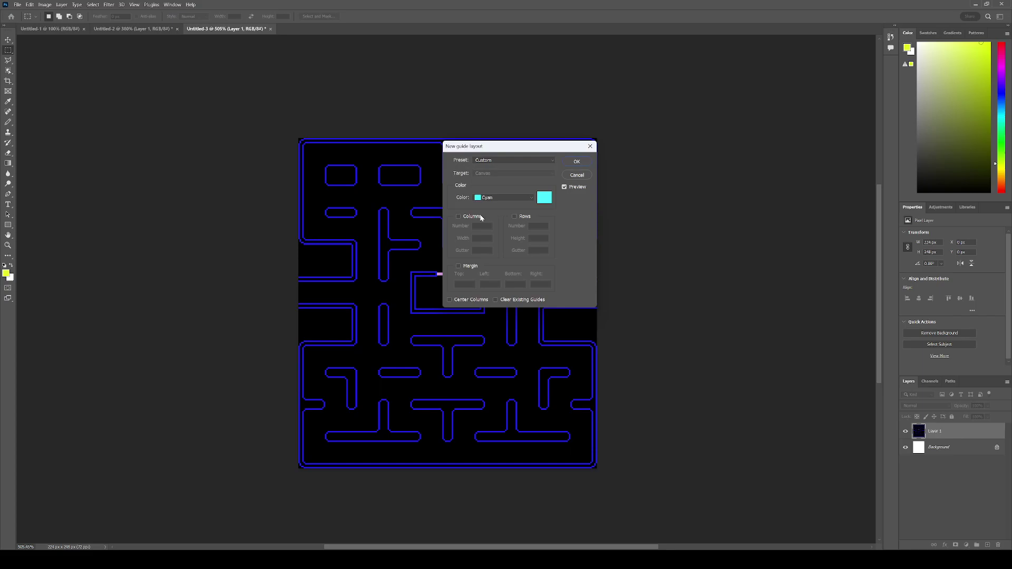
click(458, 217)
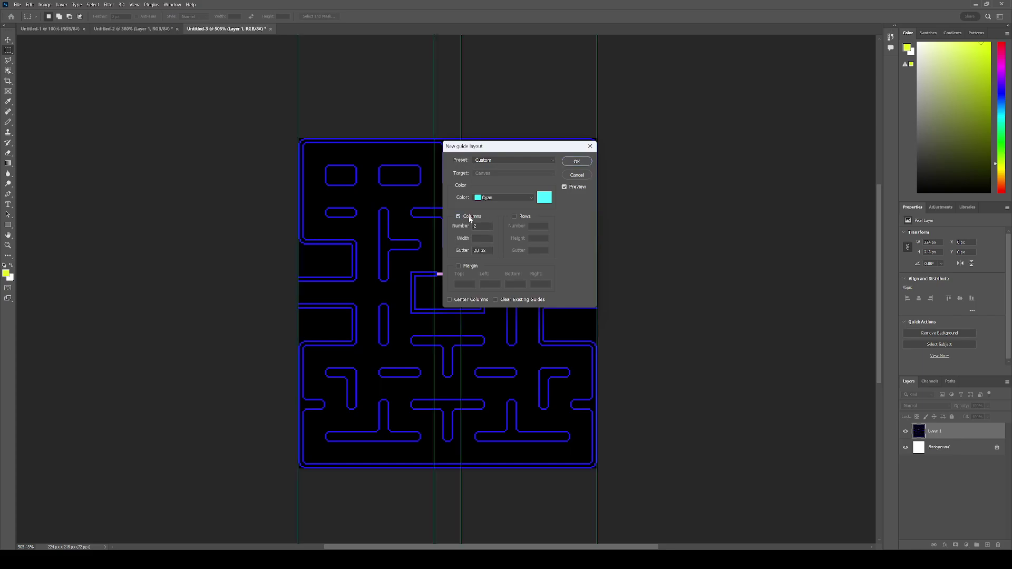
click(523, 218)
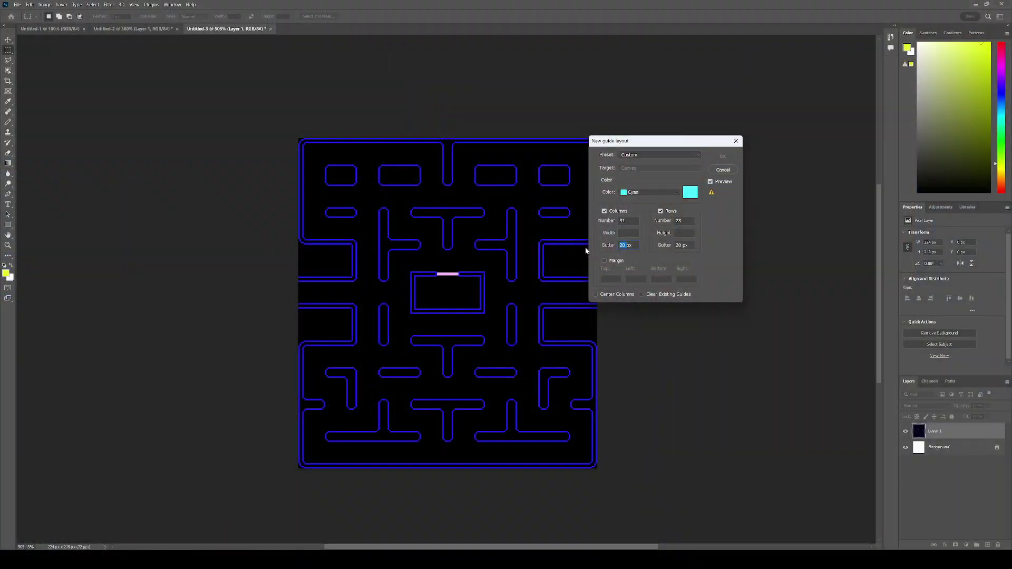
text(0px)
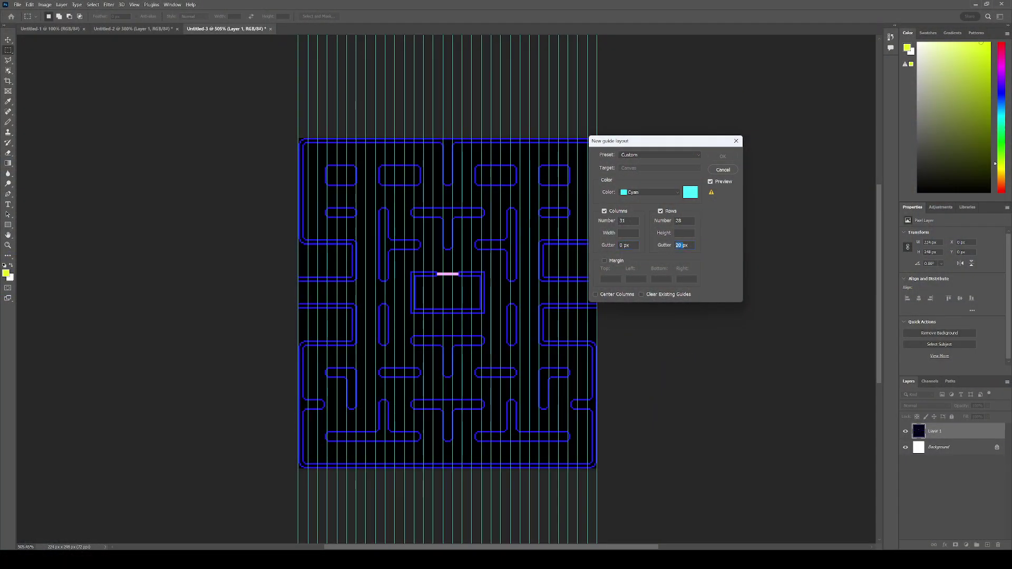
text(0px)
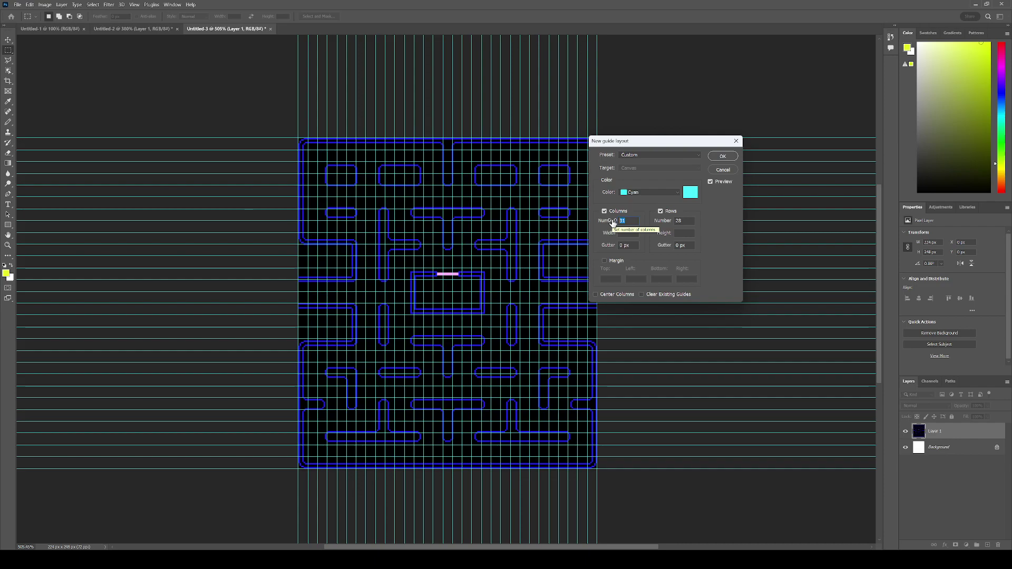
key(BackSpace)
key(Up)
key(Up)
key(Up)
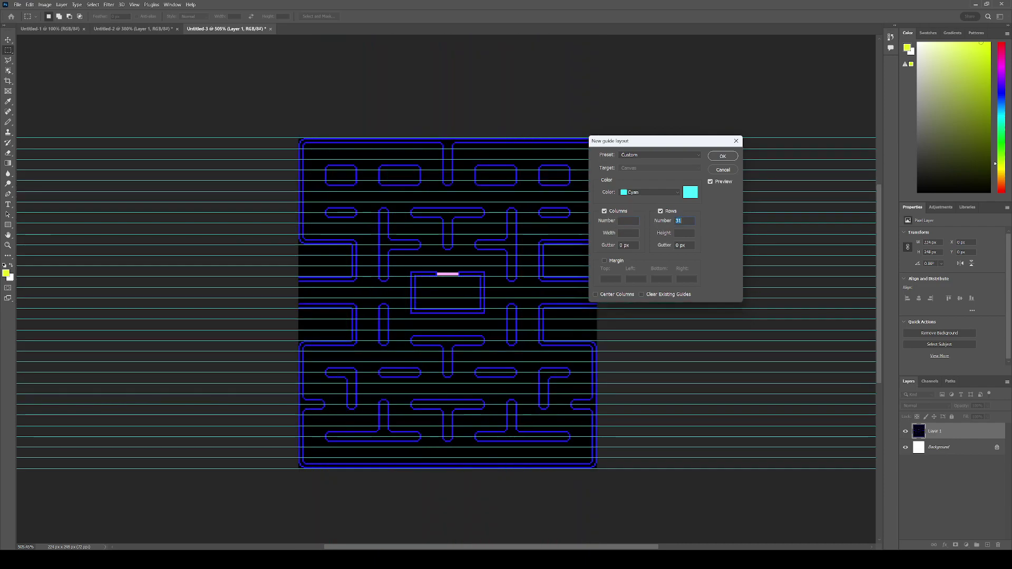
text(28)
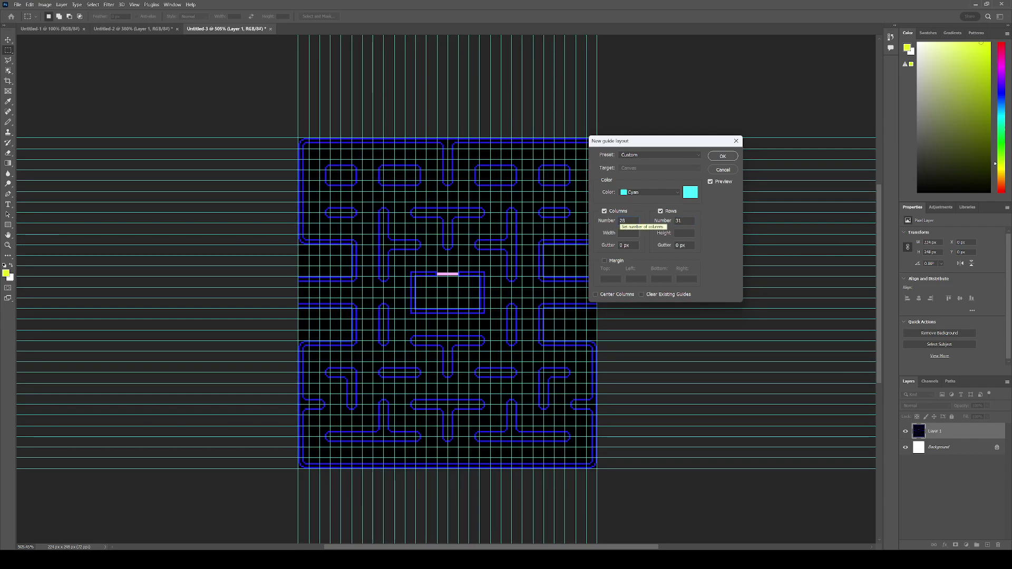
click(720, 155)
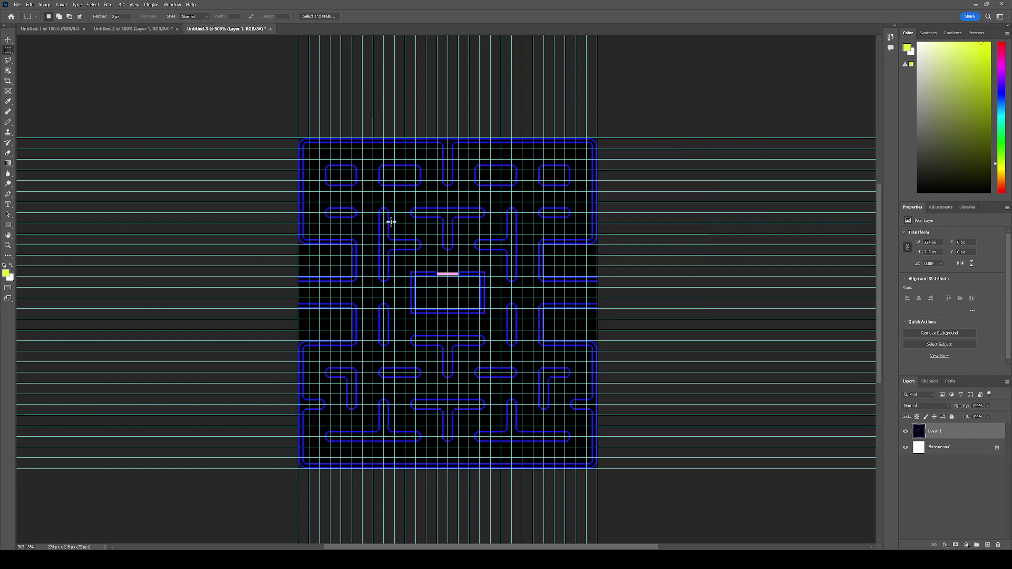
alt+scroll(325, 215, up, 1)
scroll(388, 217, down, 2)
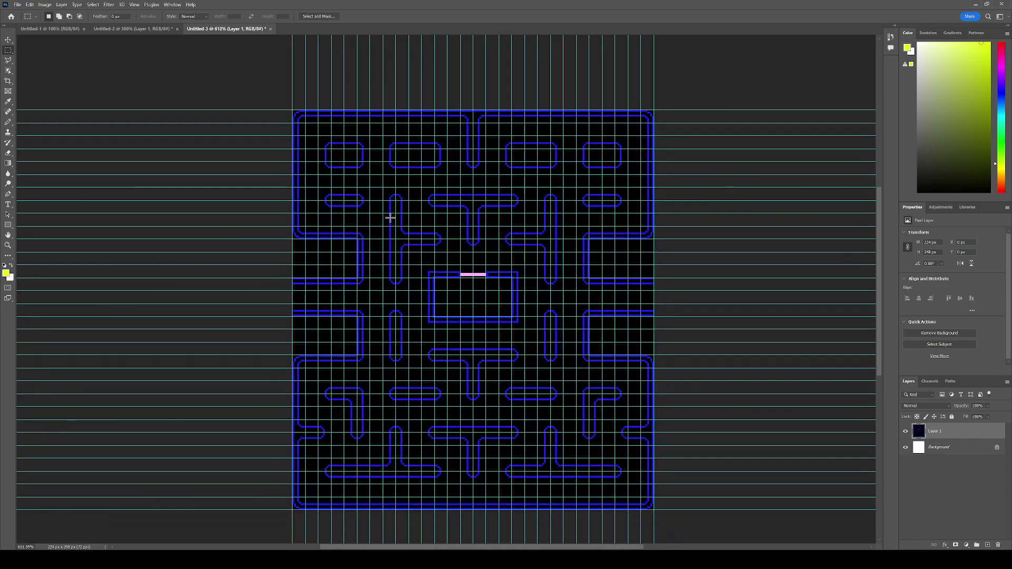
alt+scroll(388, 217, up, 1)
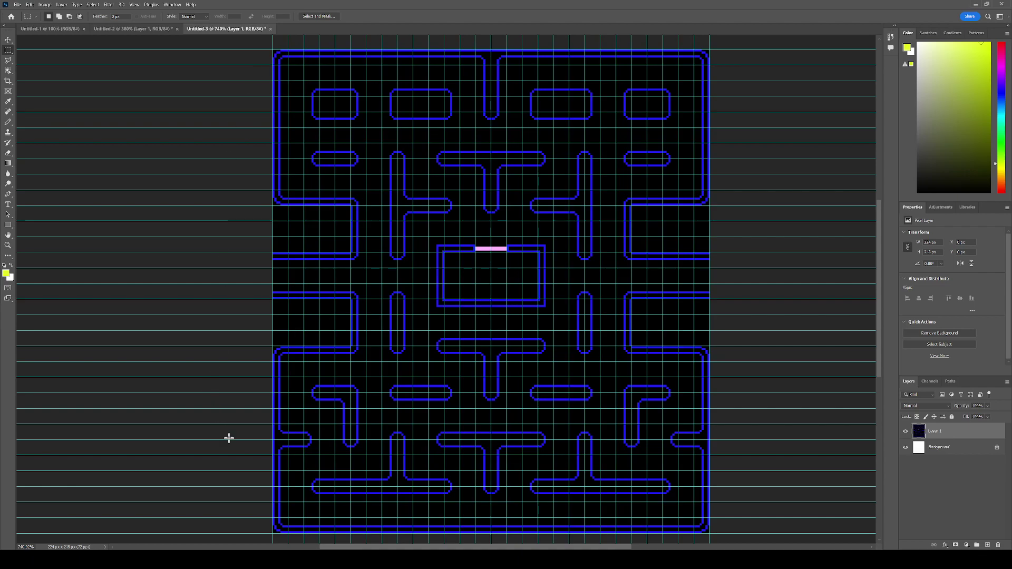
Insert an Active object into the Pac-Man project's Frame 1 and open its image editor.
click(184, 548)
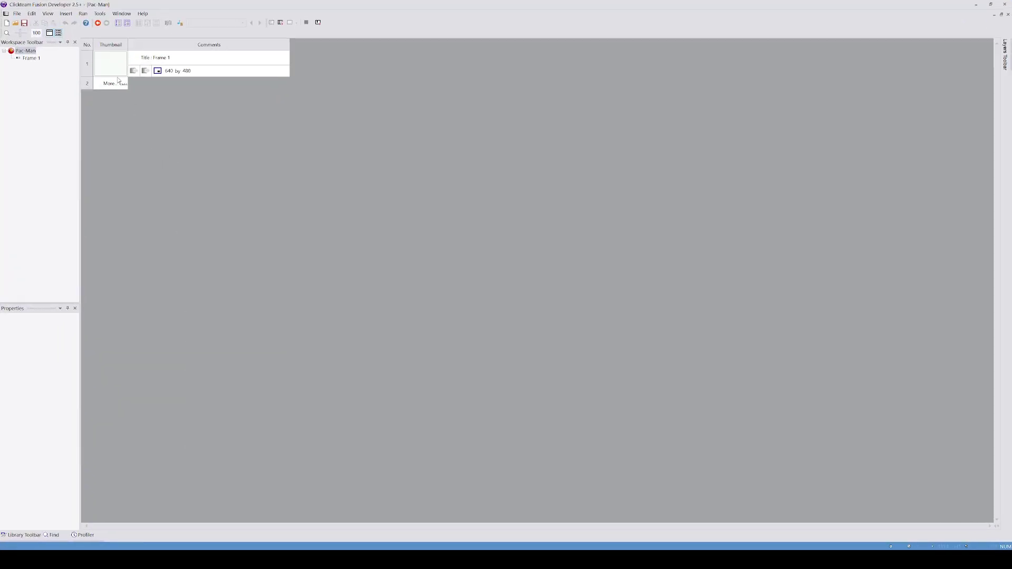
double_click(117, 80)
double_click(470, 207)
double_click(483, 216)
click(452, 216)
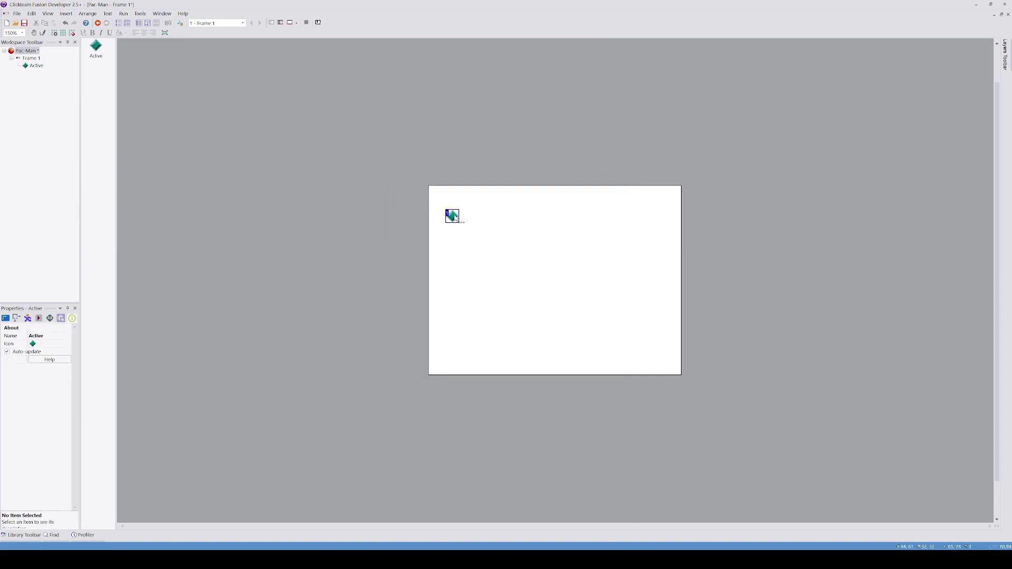
double_click(454, 217)
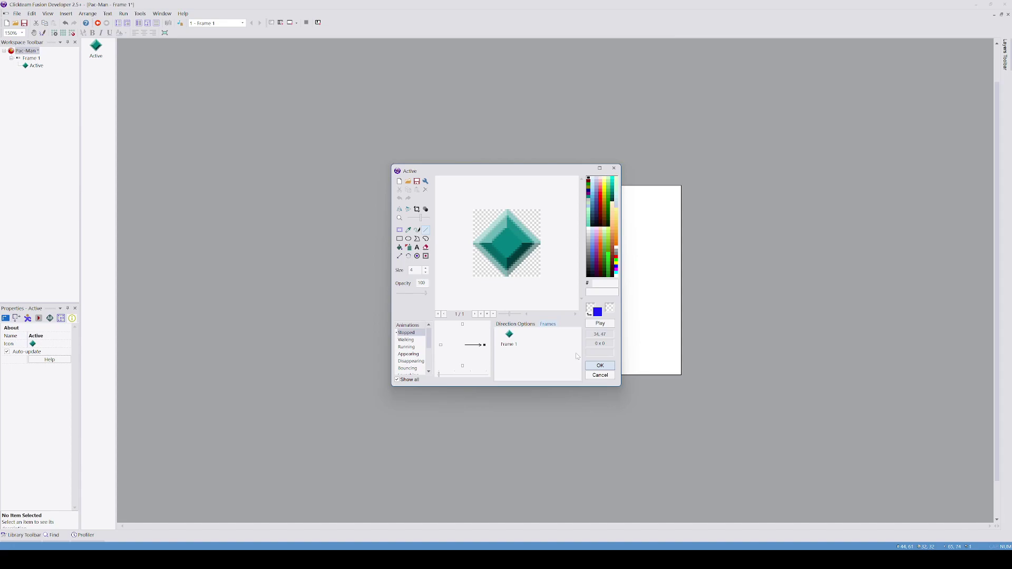
Set the Active object's width and height to 40 pixels and reselect it on the frame.
click(601, 365)
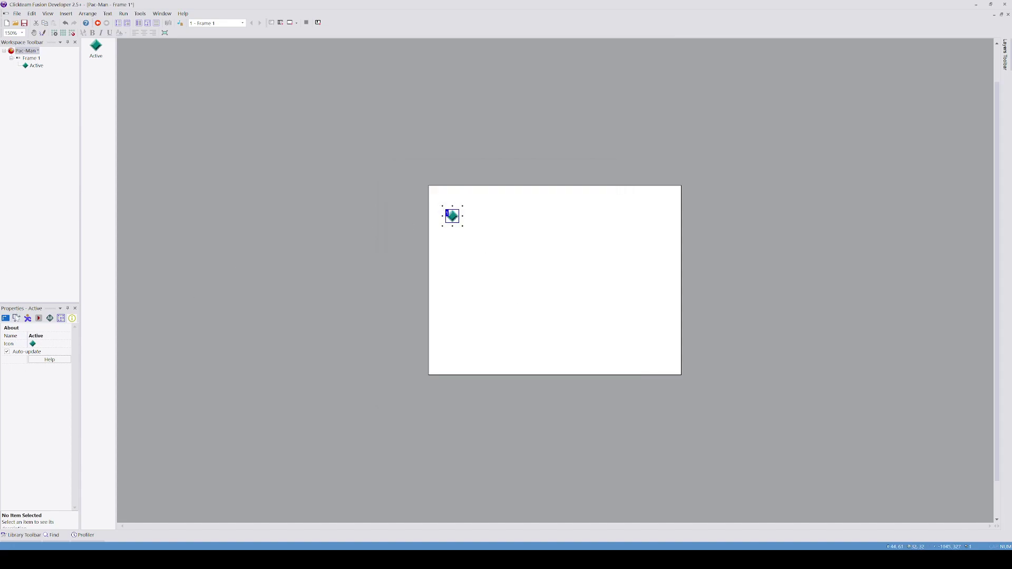
click(16, 318)
click(47, 365)
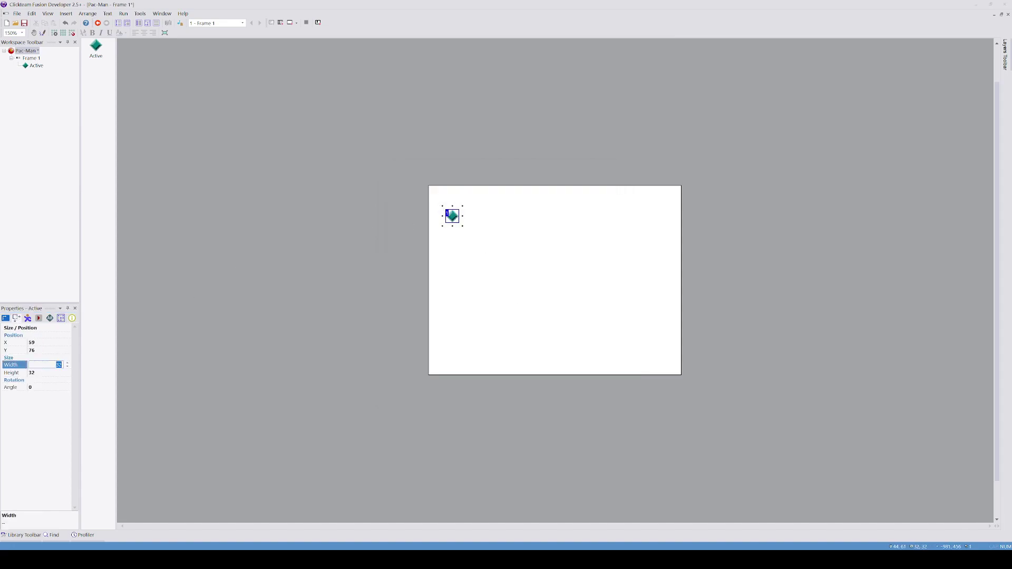
text(40)
key(Tab)
text(40)
click(303, 283)
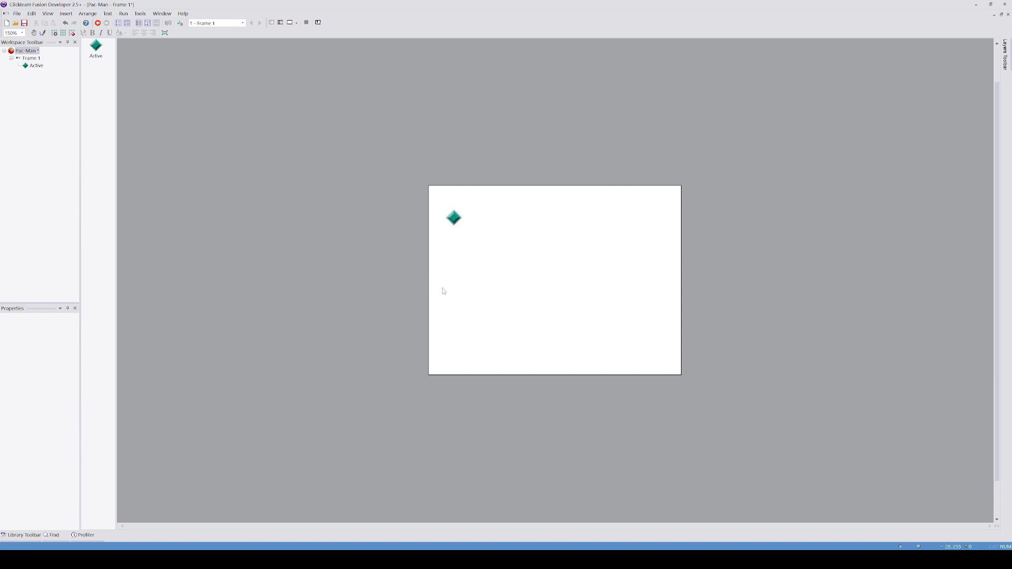
click(26, 50)
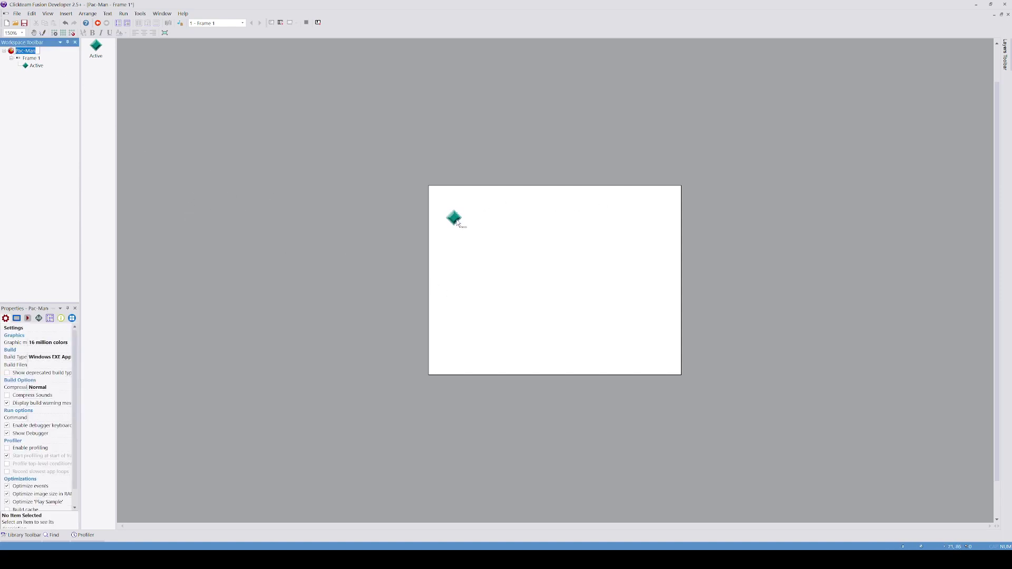
click(454, 220)
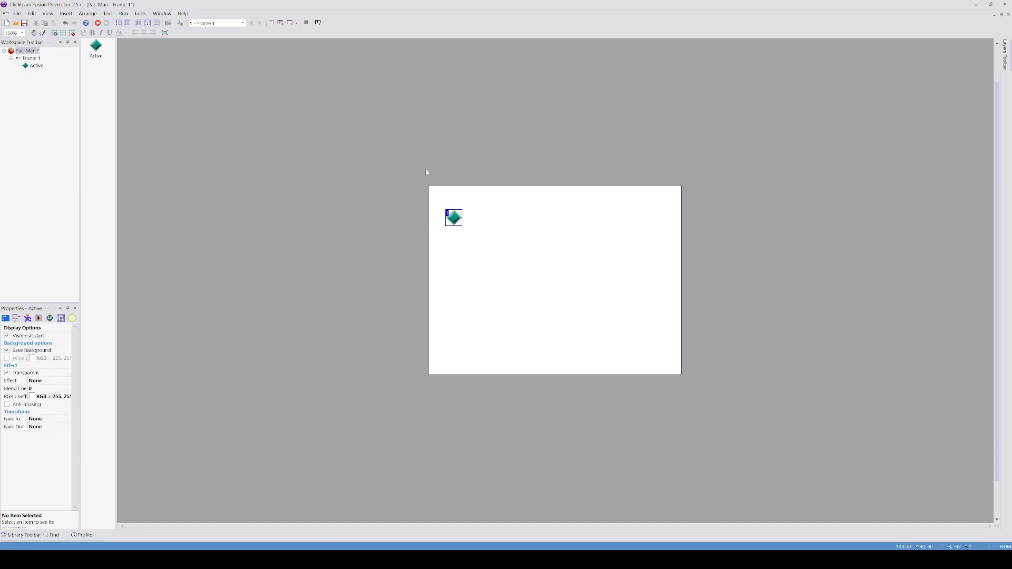
Erase the diamond from the Active object's image and start setting the brush size.
double_click(455, 220)
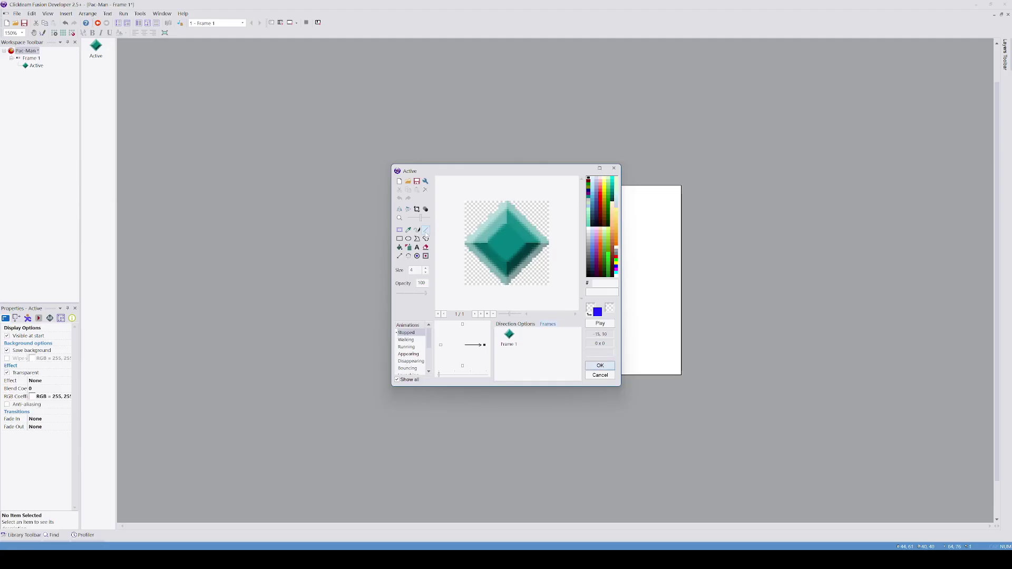
click(400, 230)
key(ctrl+a)
key(Delete)
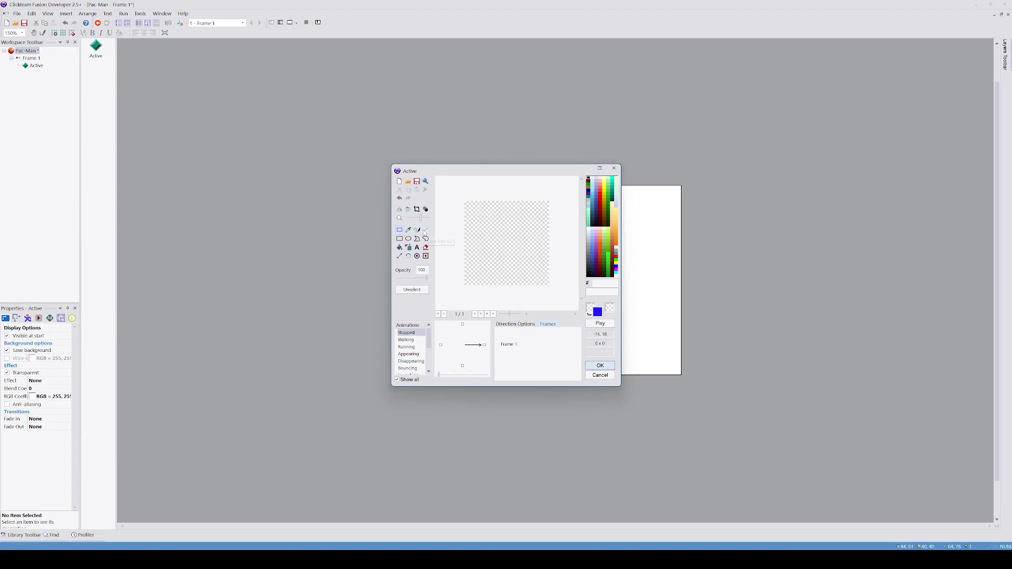
click(418, 230)
click(427, 281)
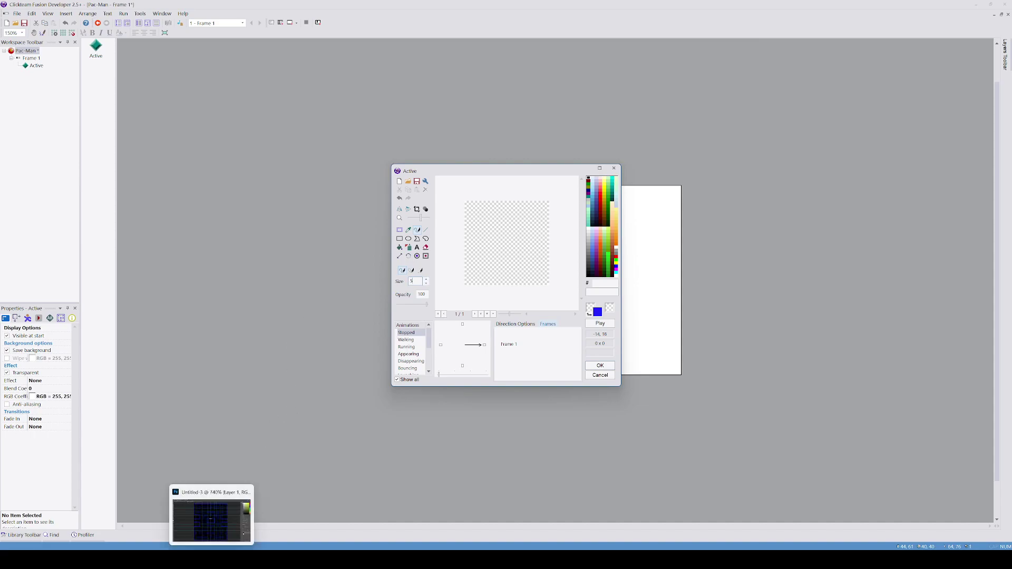
Sample the maze wall blue in Photoshop and copy its 2121ff hex code.
click(220, 516)
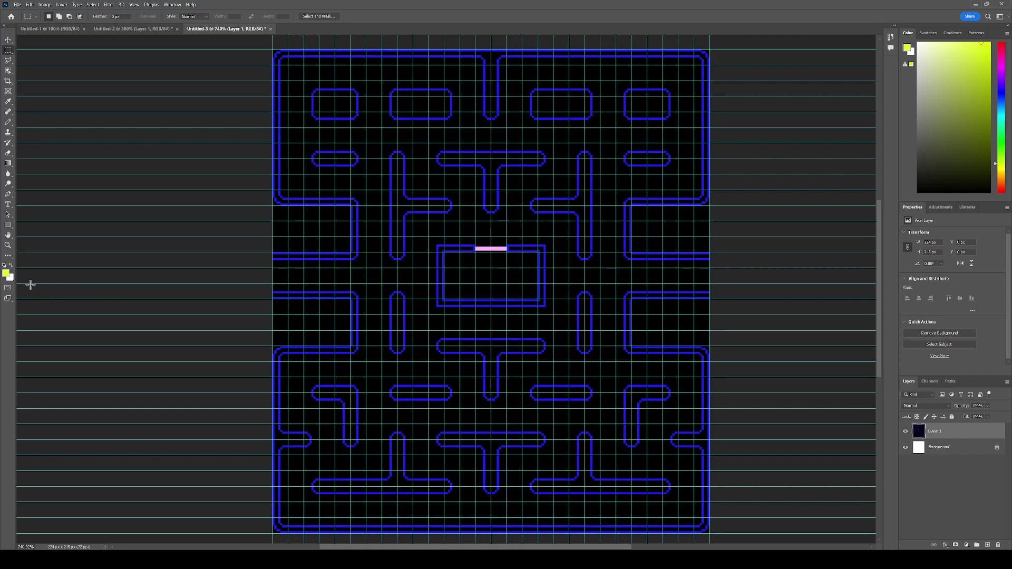
click(5, 272)
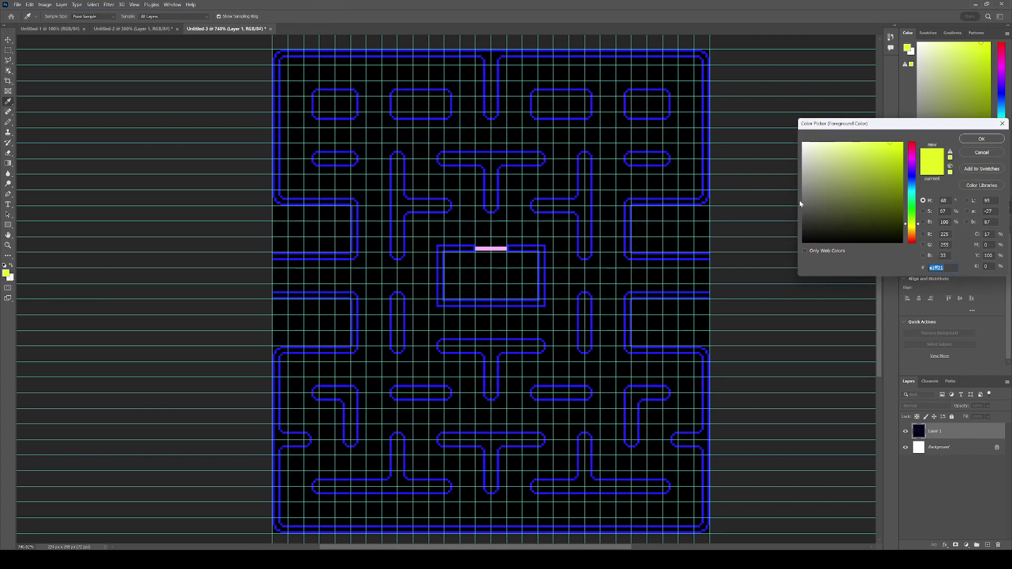
click(498, 70)
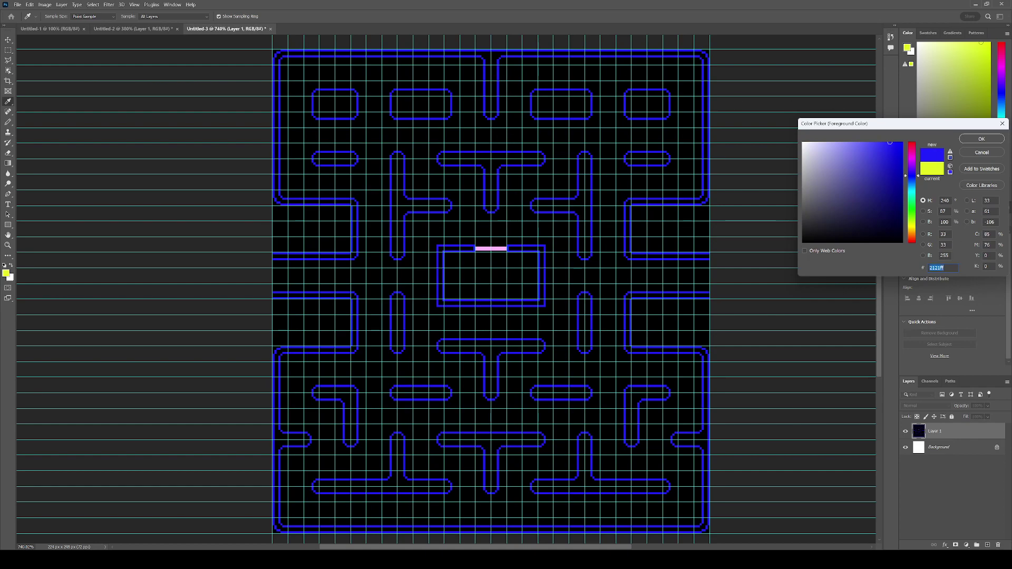
right_click(935, 268)
click(929, 294)
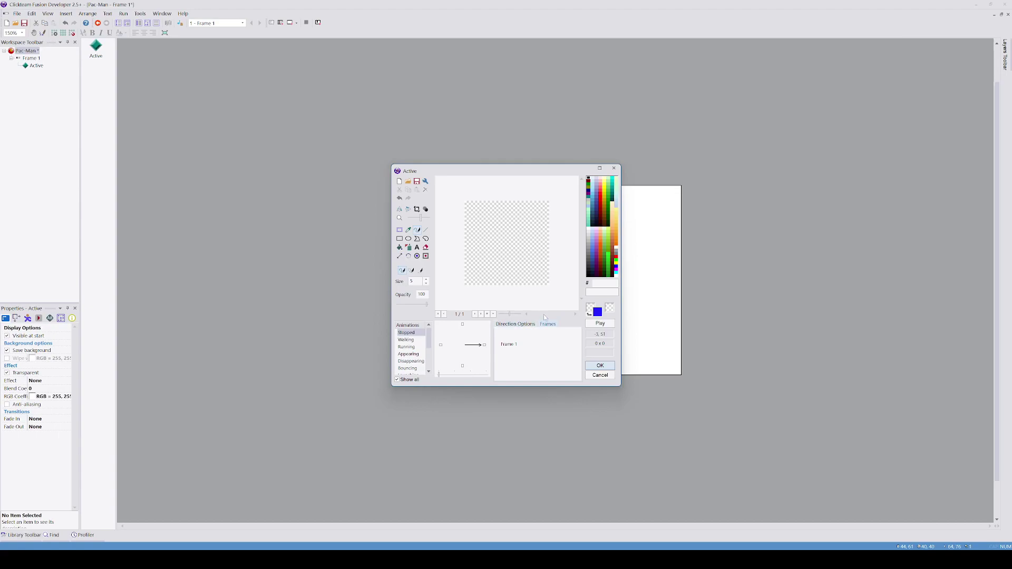
Paste 2121FF into Fusion's drawing colour hex field and dismiss the empty-animation warning.
double_click(601, 315)
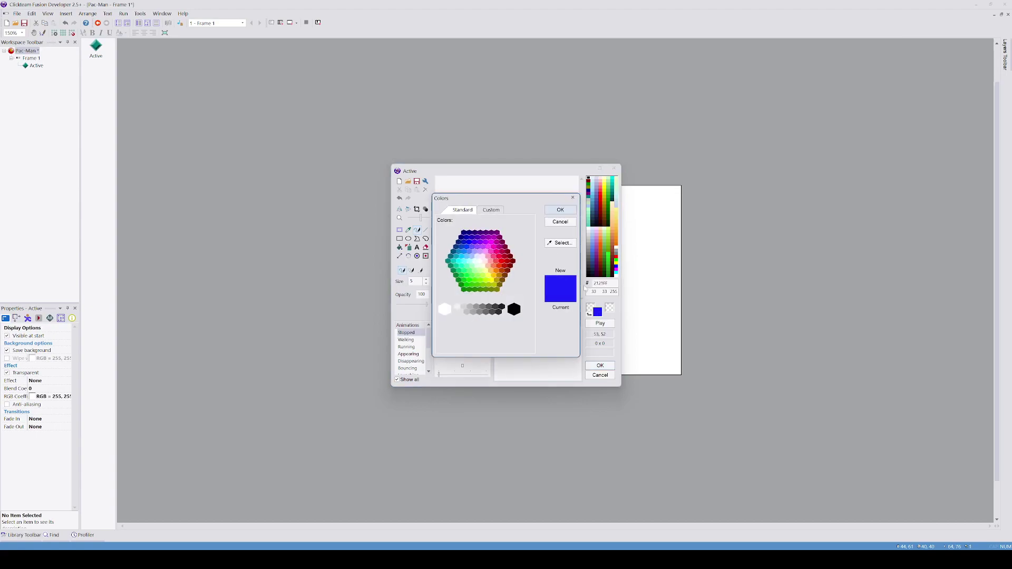
click(573, 198)
double_click(601, 283)
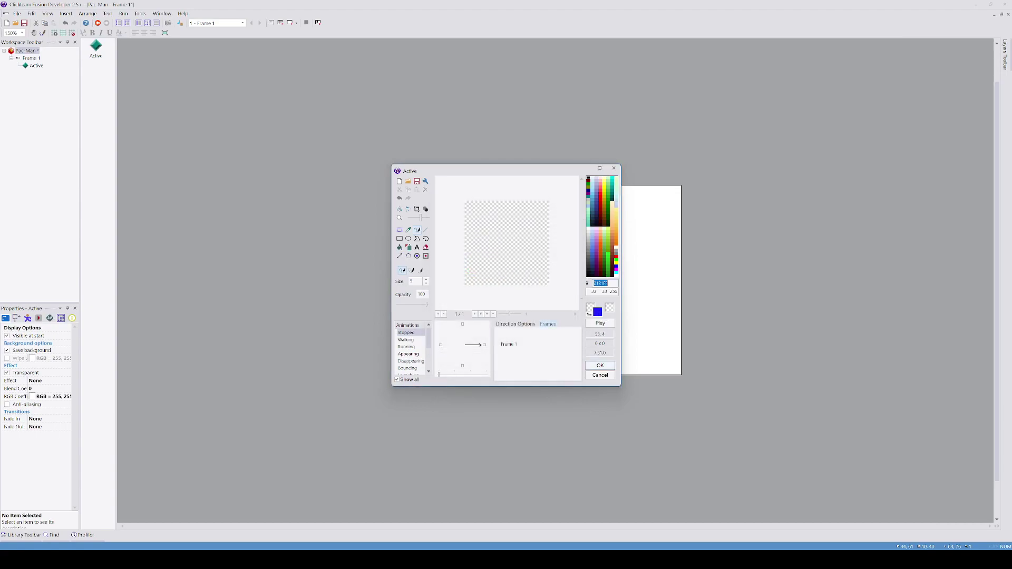
right_click(601, 283)
click(621, 316)
click(553, 298)
Paint the inner curved wall line, then the outer line along the left and top edges.
click(508, 281)
click(542, 244)
mouse_move(541, 244)
mouse_down()
mouse_move(519, 254)
mouse_move(509, 275)
mouse_up()
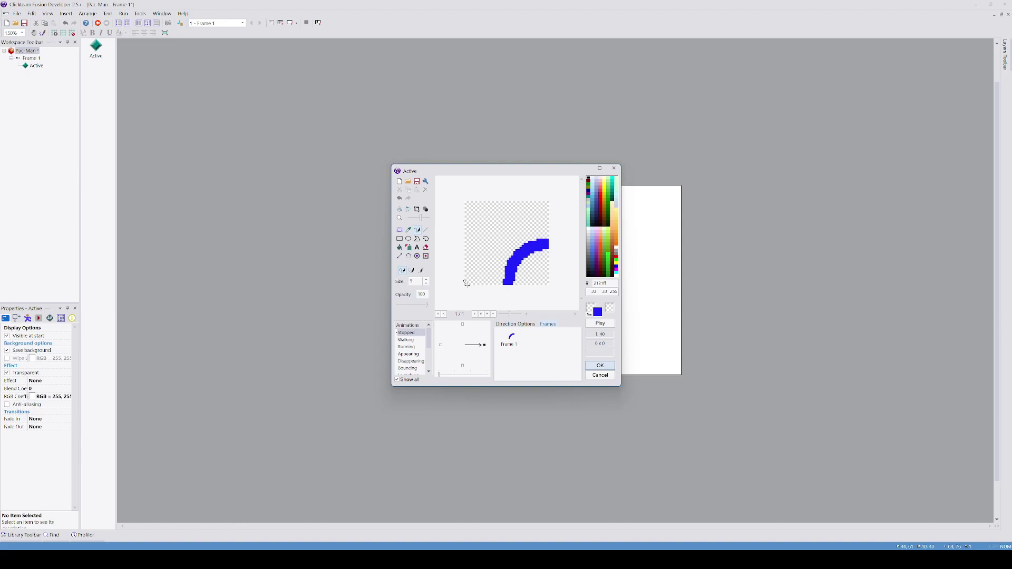
drag(468, 286, 469, 265)
drag(551, 206, 505, 206)
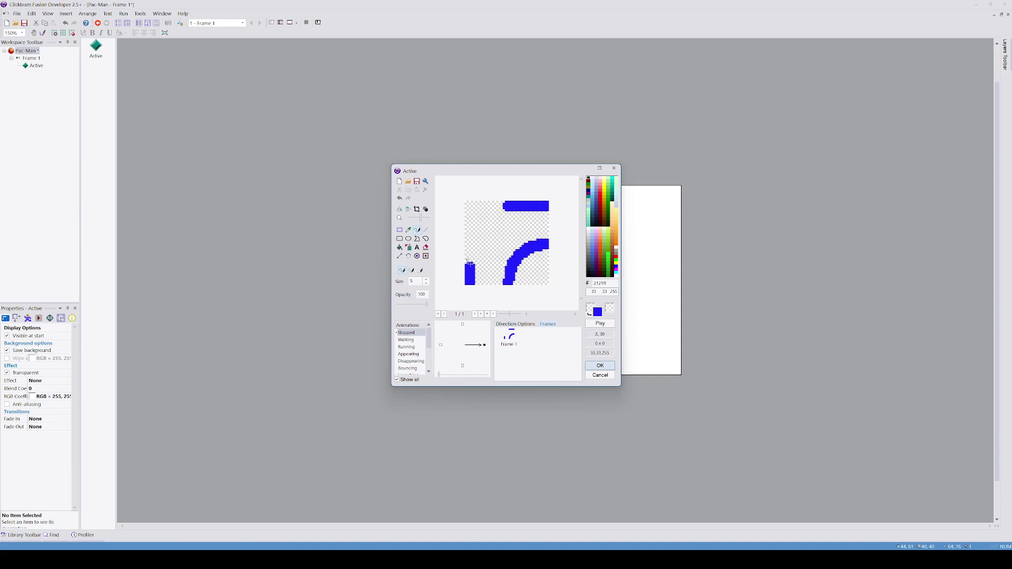
drag(469, 263, 469, 235)
mouse_move(509, 206)
mouse_down()
mouse_move(472, 231)
mouse_move(506, 205)
mouse_up()
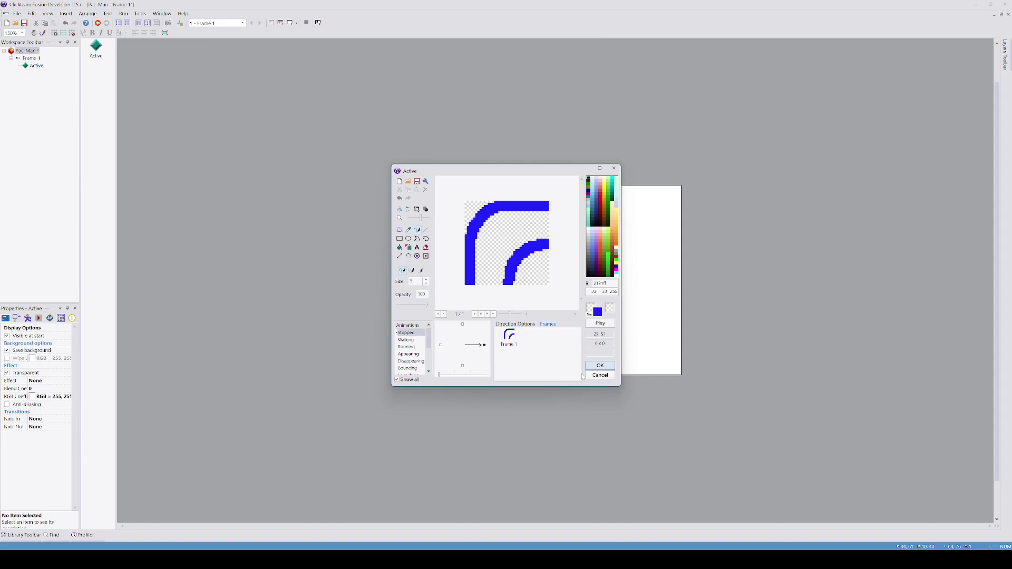
key(alt+Tab)
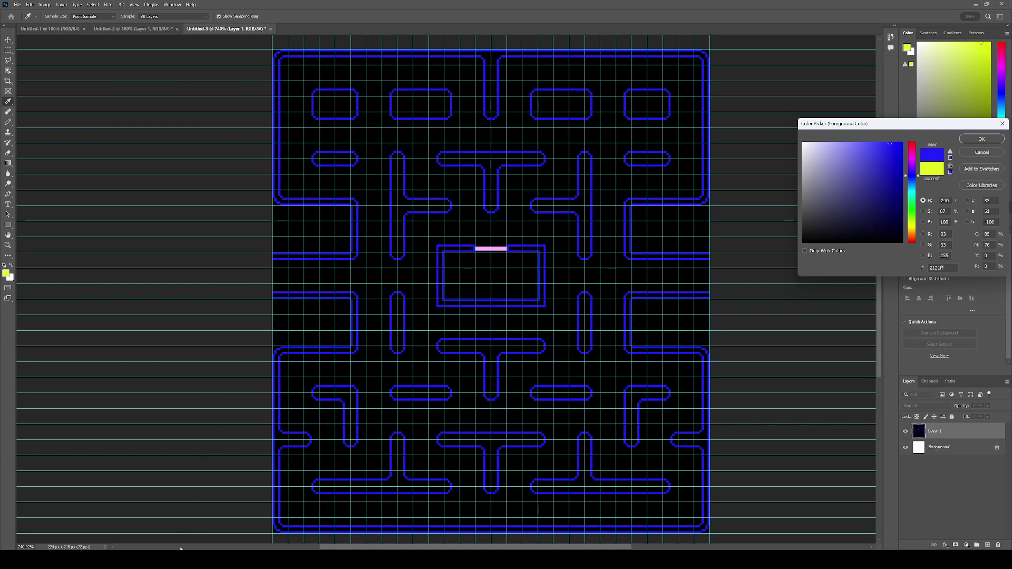
key(alt+Tab)
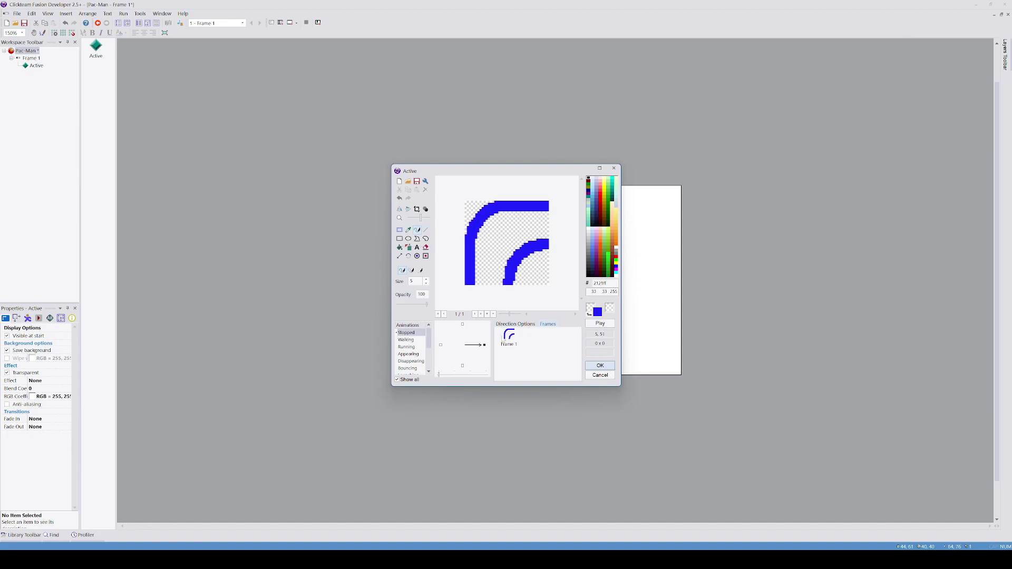
Set the Active object's animation to all 32 directions.
click(510, 338)
click(442, 378)
drag(439, 376, 487, 375)
Paste the curved corner tile into the up-right direction and rotate it 90° clockwise.
click(512, 340)
click(485, 341)
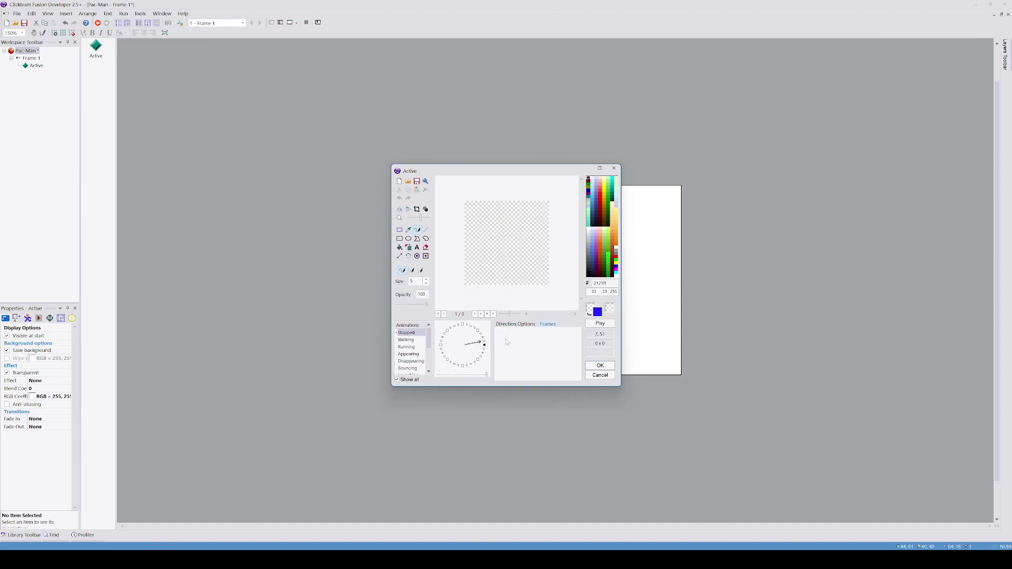
key(ctrl+v)
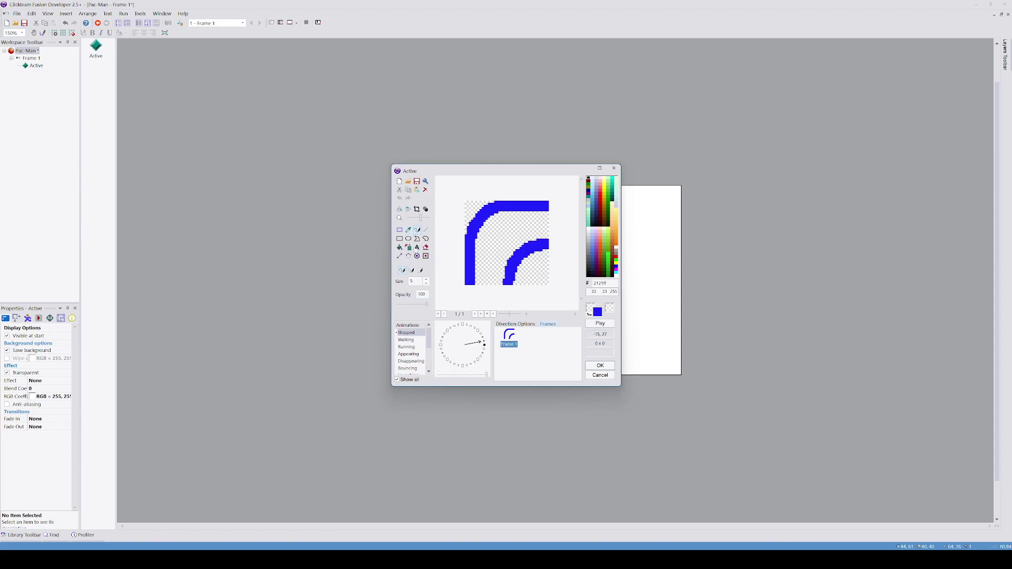
click(409, 257)
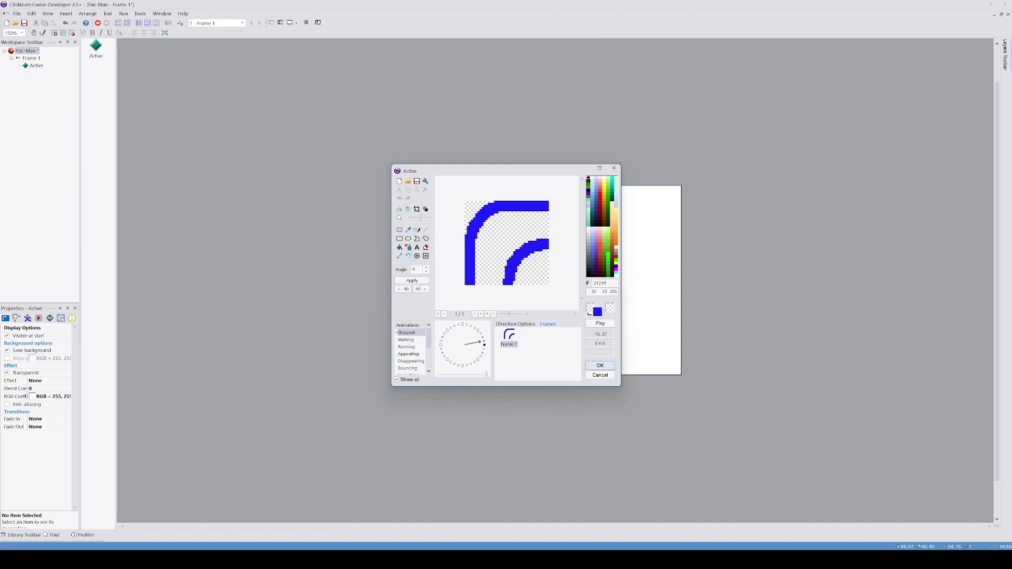
click(421, 289)
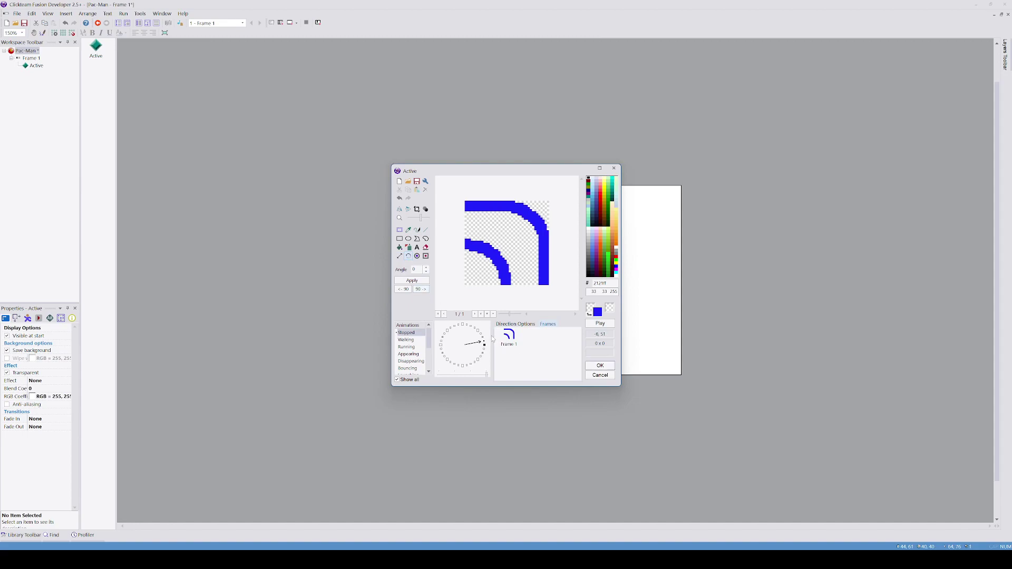
Preview the corner tile rotated in the remaining directions, returning it to its original orientation.
click(506, 340)
click(484, 339)
click(422, 289)
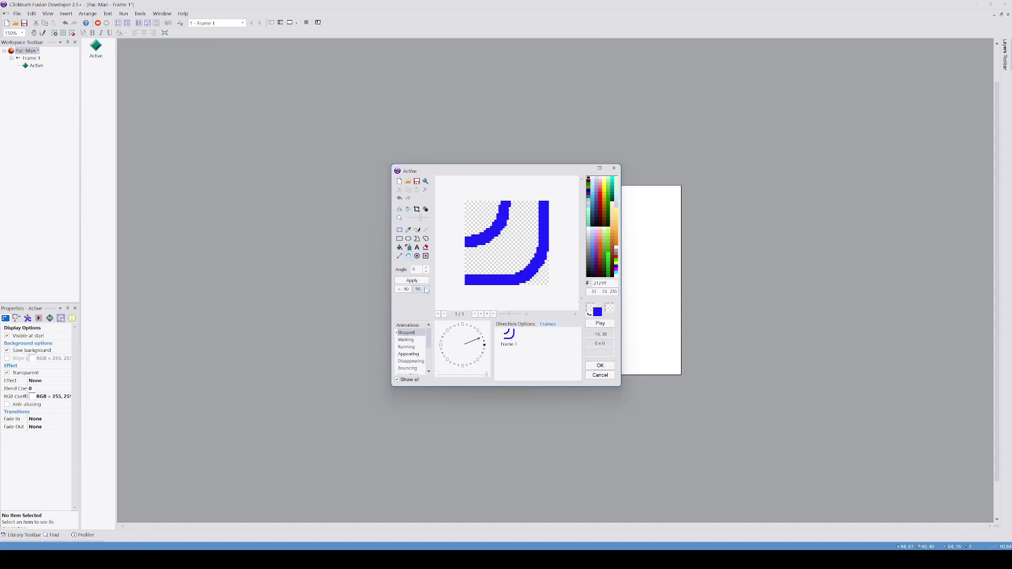
click(484, 338)
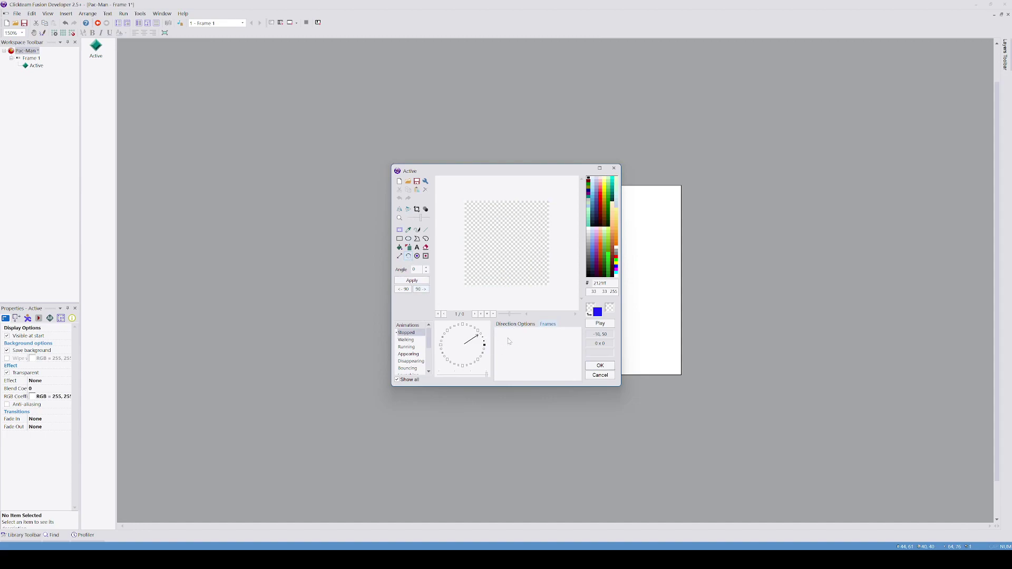
click(484, 336)
click(420, 289)
key(space)
key(space)
key(space)
key(space)
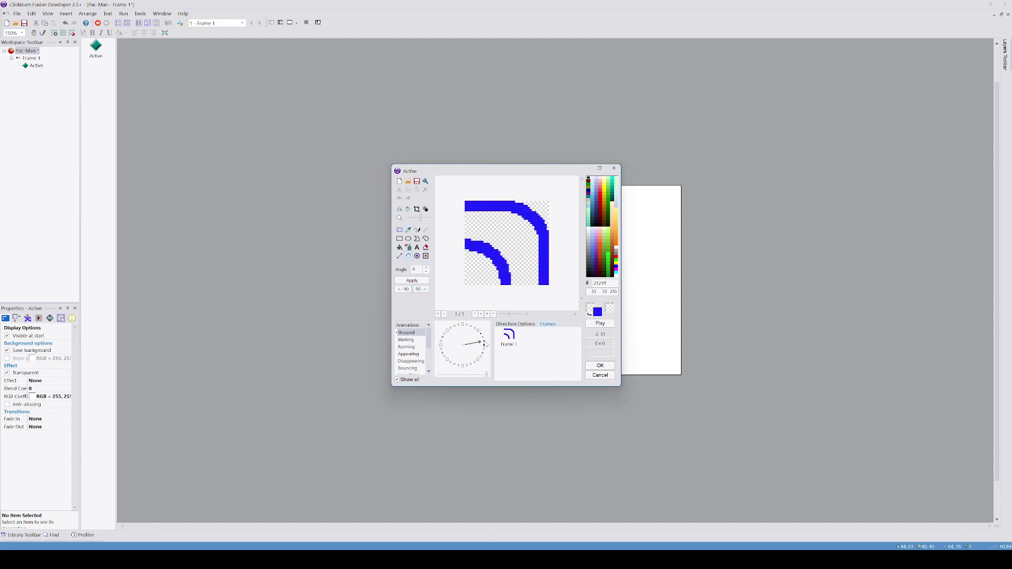
click(483, 339)
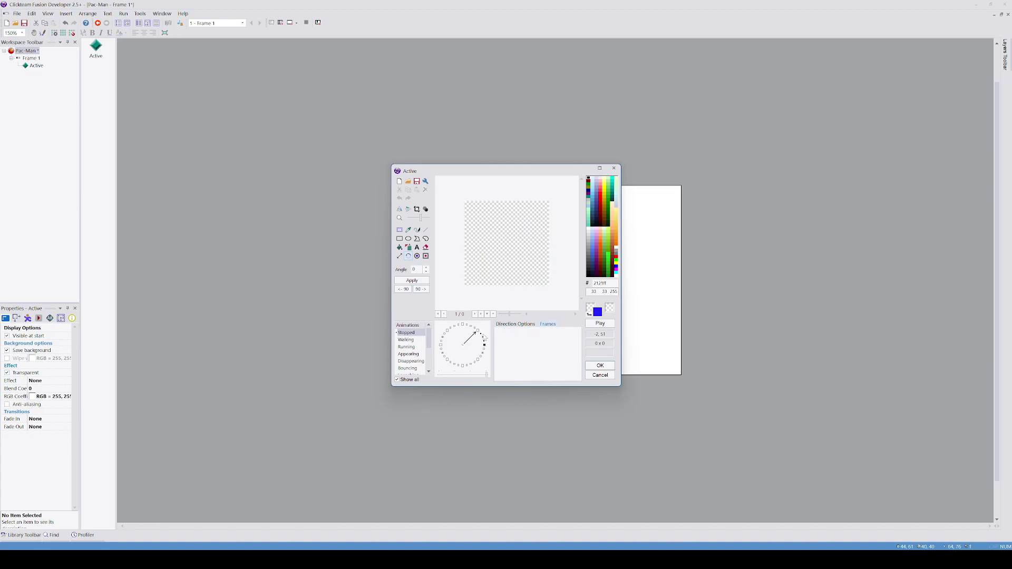
click(481, 335)
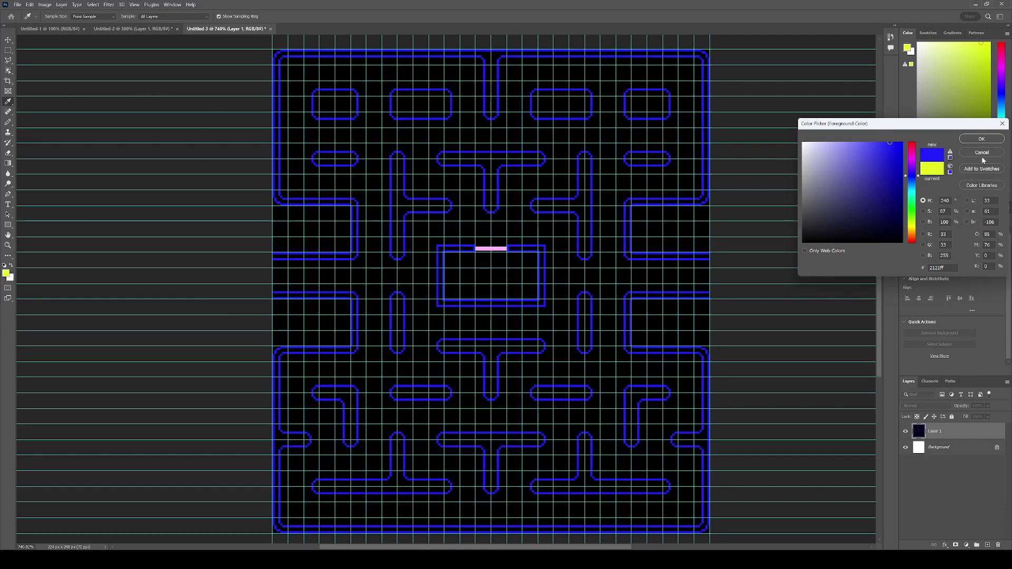
Close the Color Picker keeping yellow as foreground and choose the Pencil tool.
click(1001, 124)
key(m)
click(11, 123)
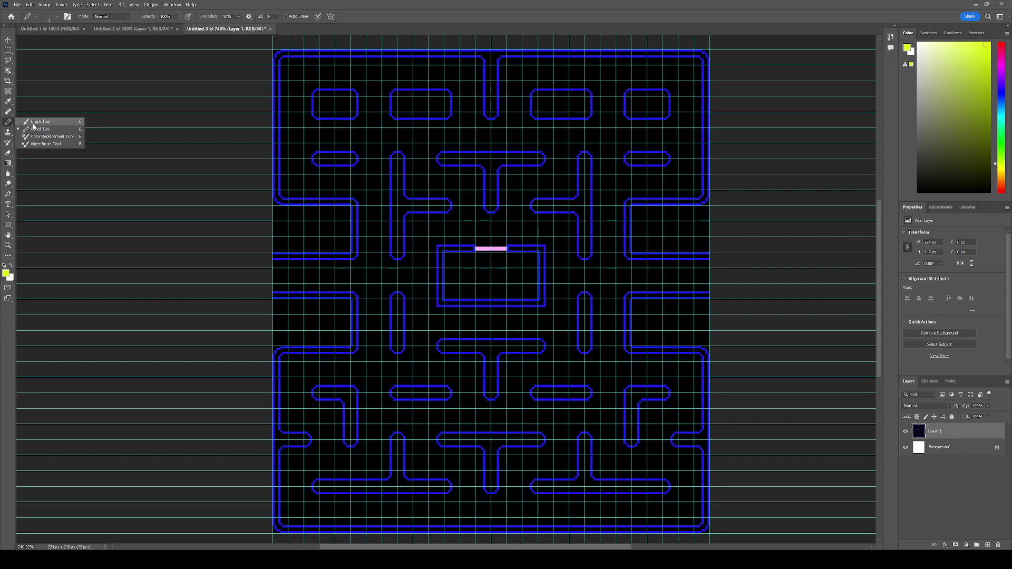
click(164, 99)
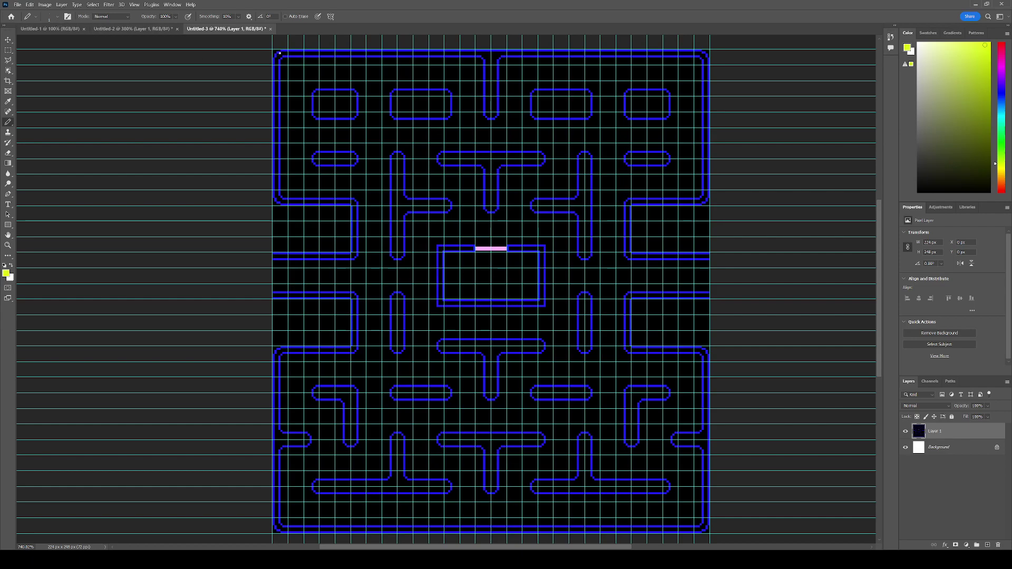
Mark the top-left, top-right, bottom-right and bottom-left maze corners yellow, undoing a stray left-edge mark.
mouse_move(281, 52)
mouse_down()
mouse_move(283, 64)
mouse_move(281, 52)
mouse_up()
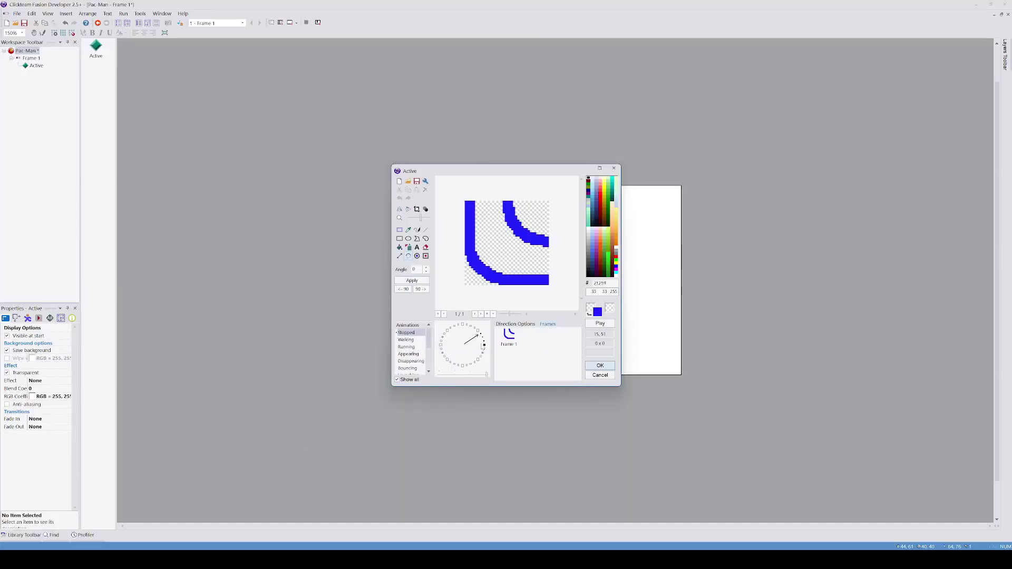
click(483, 344)
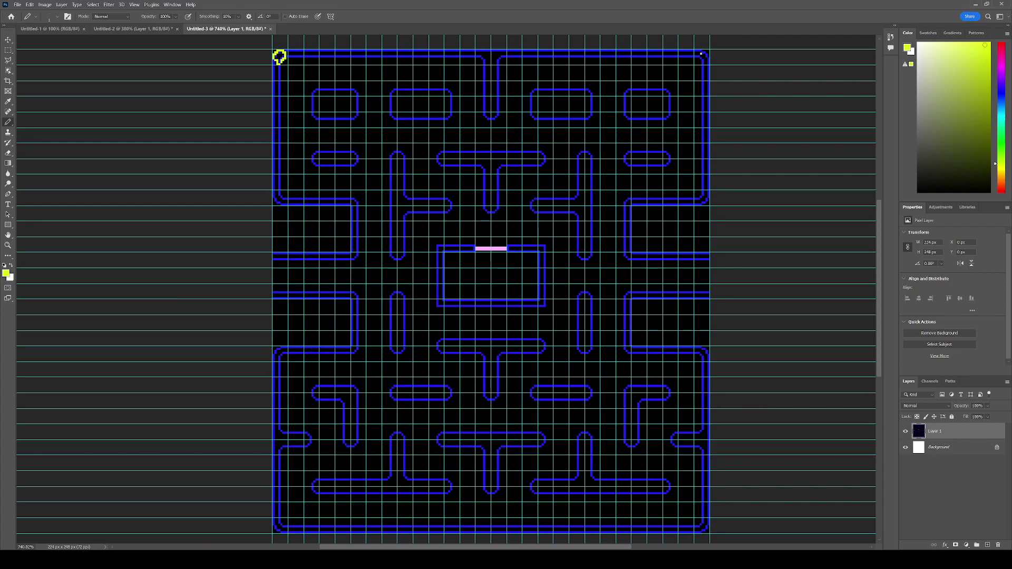
drag(701, 53, 703, 60)
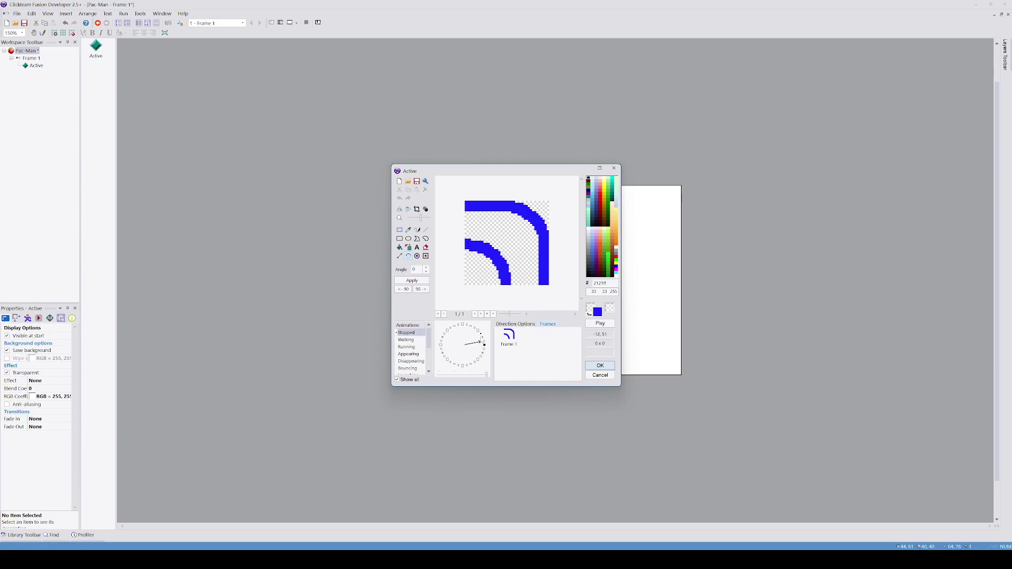
click(485, 341)
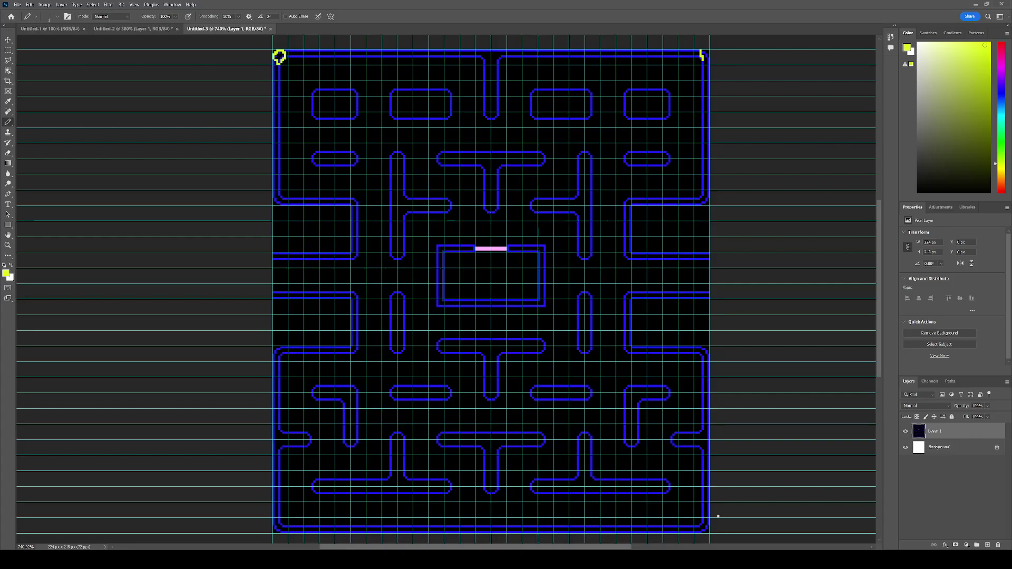
click(698, 519)
drag(707, 526, 701, 533)
drag(277, 517, 283, 532)
drag(275, 349, 283, 356)
key(ctrl+z)
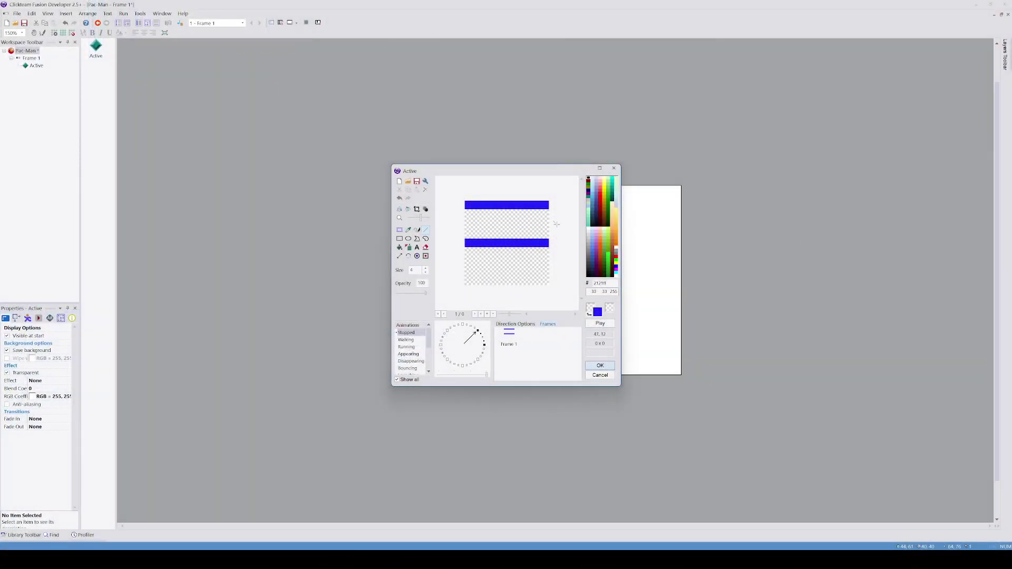
Cut the horizontal-bar image, paste it back into Frame 1, and rotate it 90° to vertical.
click(399, 230)
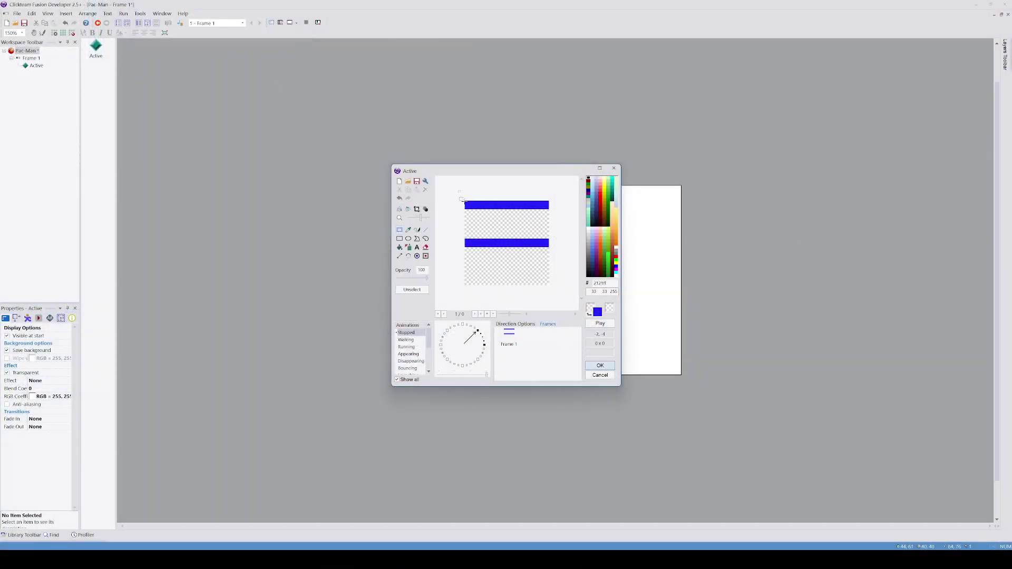
drag(457, 192, 575, 303)
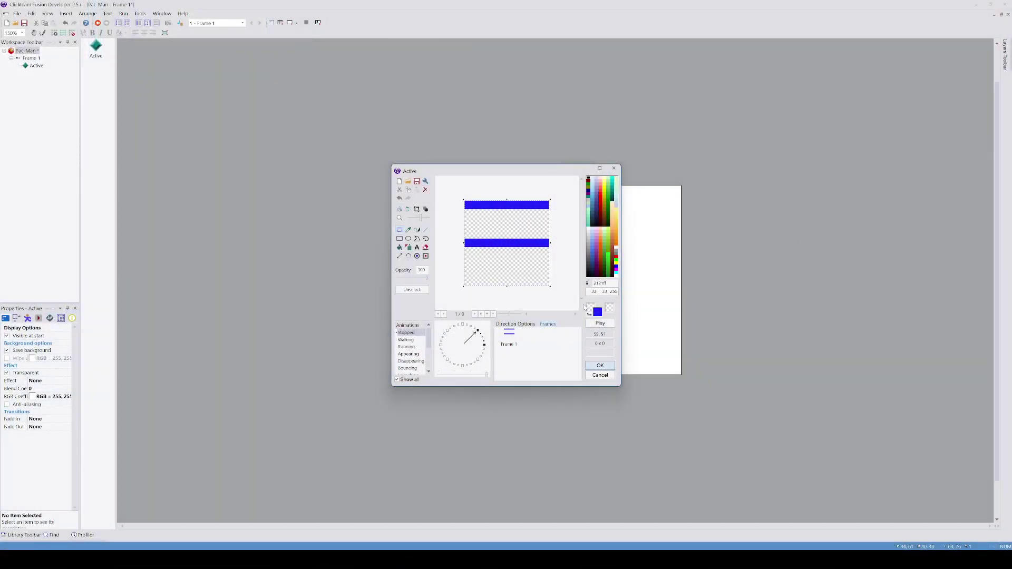
click(446, 223)
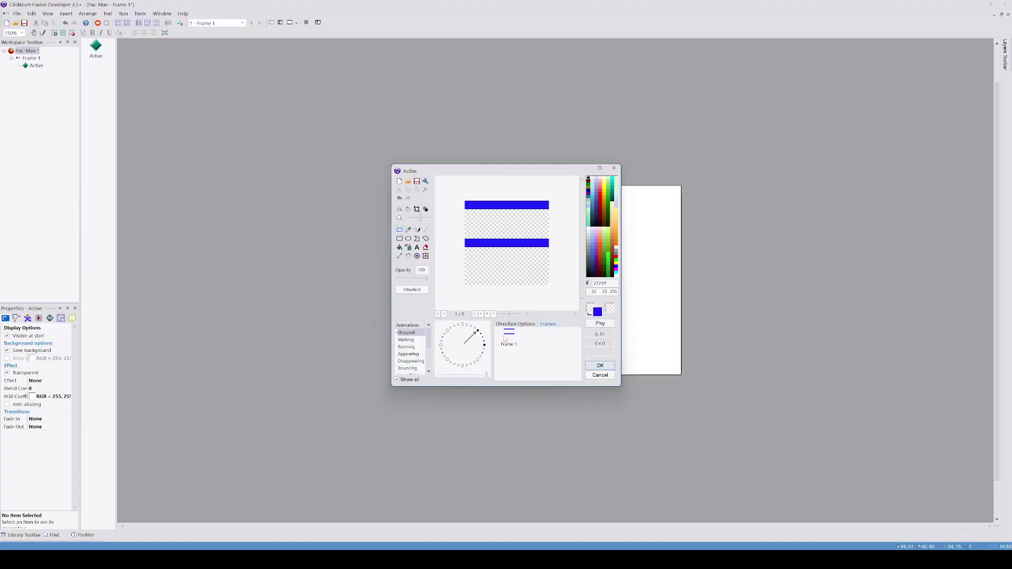
click(506, 339)
click(475, 330)
key(ctrl+v)
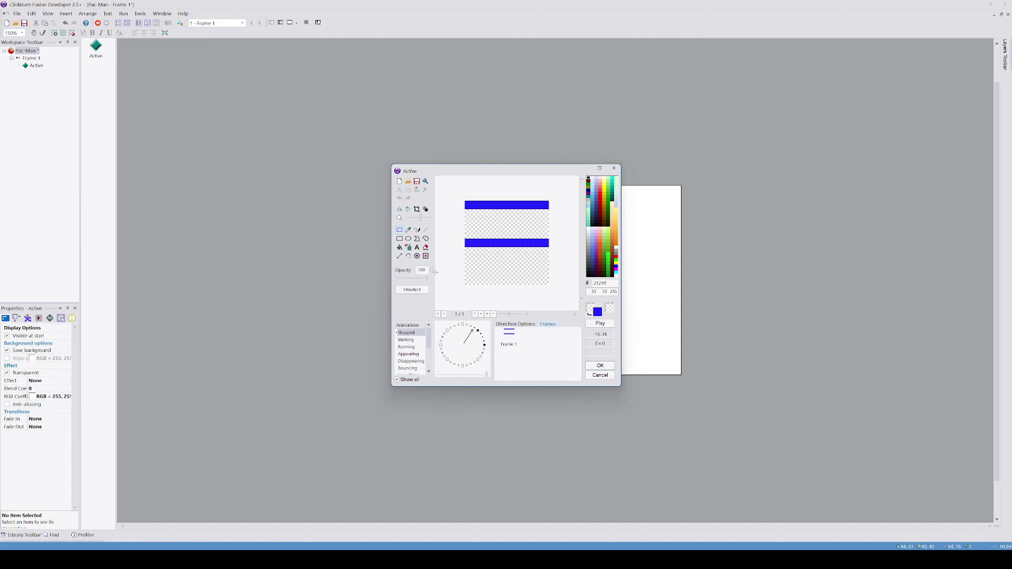
click(409, 257)
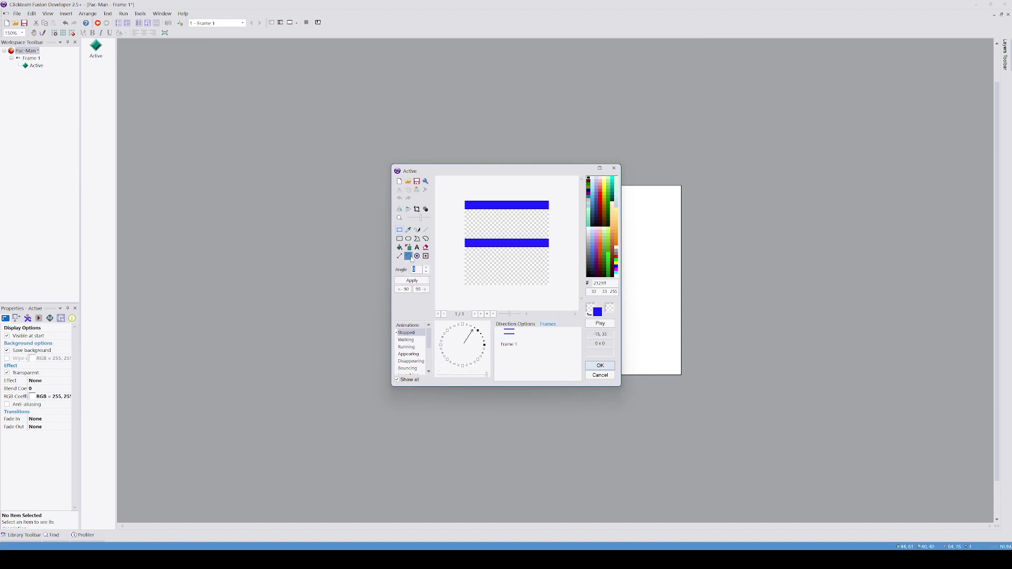
click(427, 290)
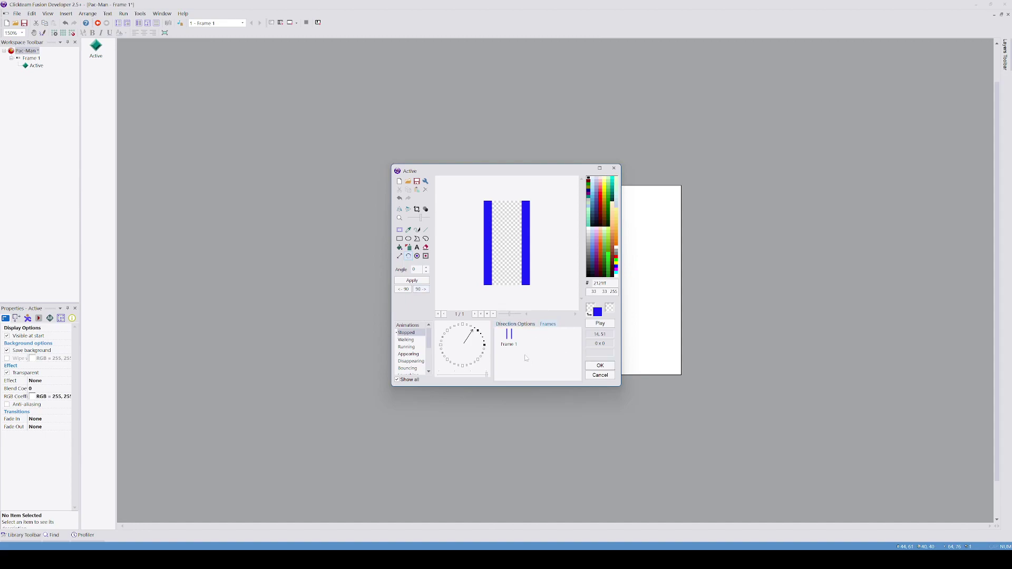
Delete the old frame and the extra inserted Frame 2, leaving only Frame 1.
click(513, 338)
key(Delete)
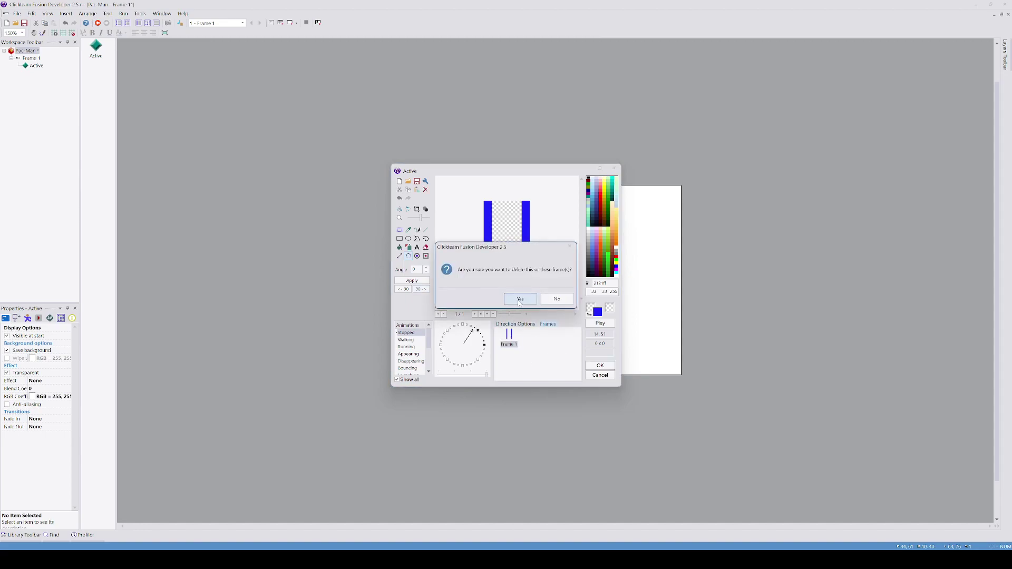
click(521, 300)
click(509, 344)
click(516, 343)
key(Insert)
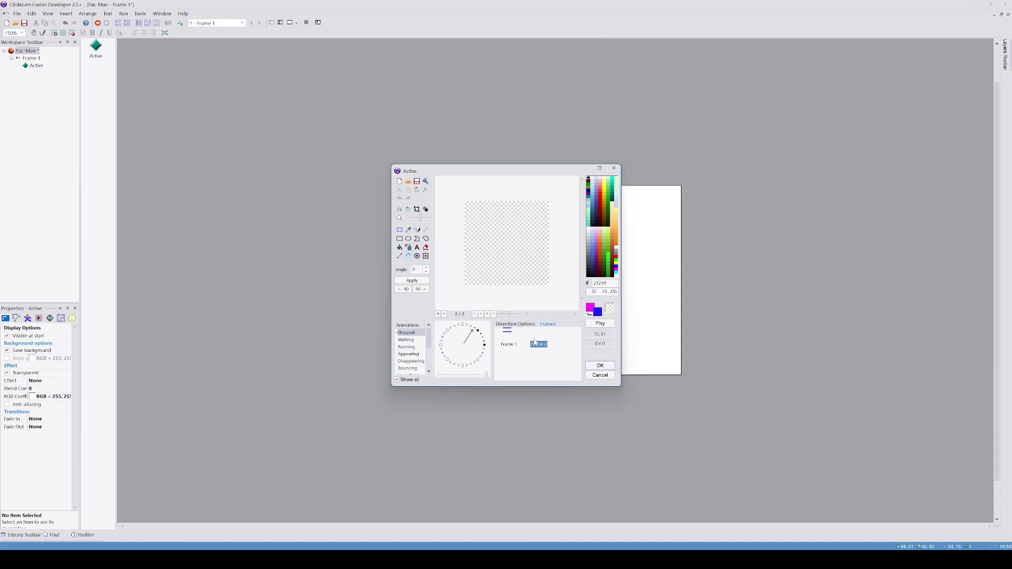
key(Delete)
click(521, 299)
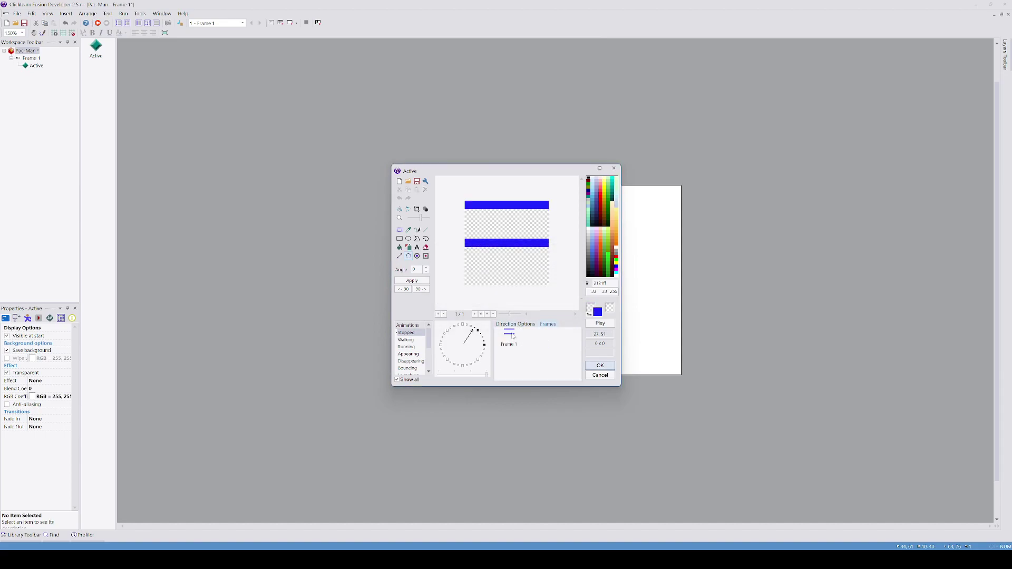
Fill the empty lower area black, rotate the tile 90°, then refill the black with transparent.
click(399, 247)
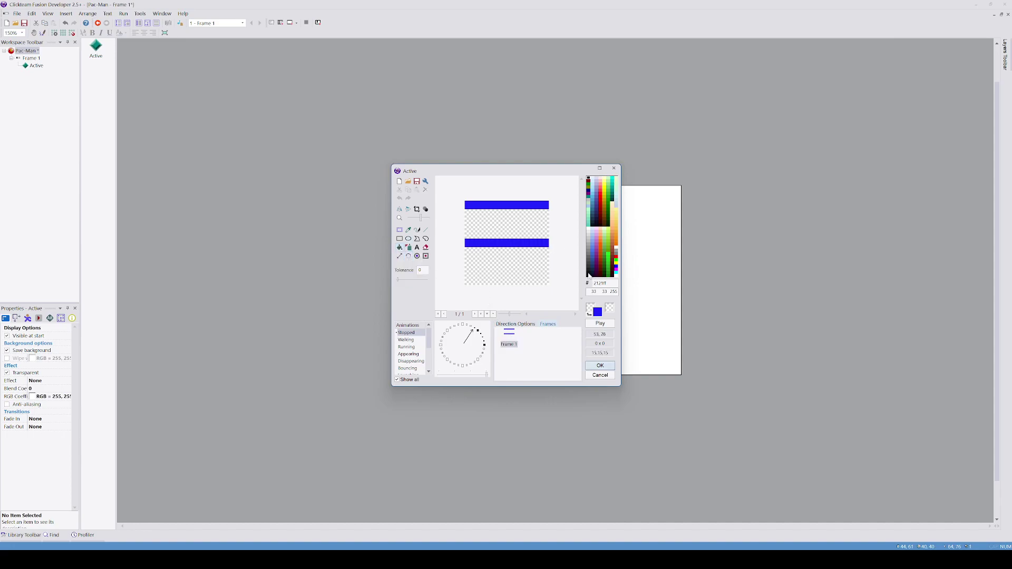
click(589, 273)
click(522, 269)
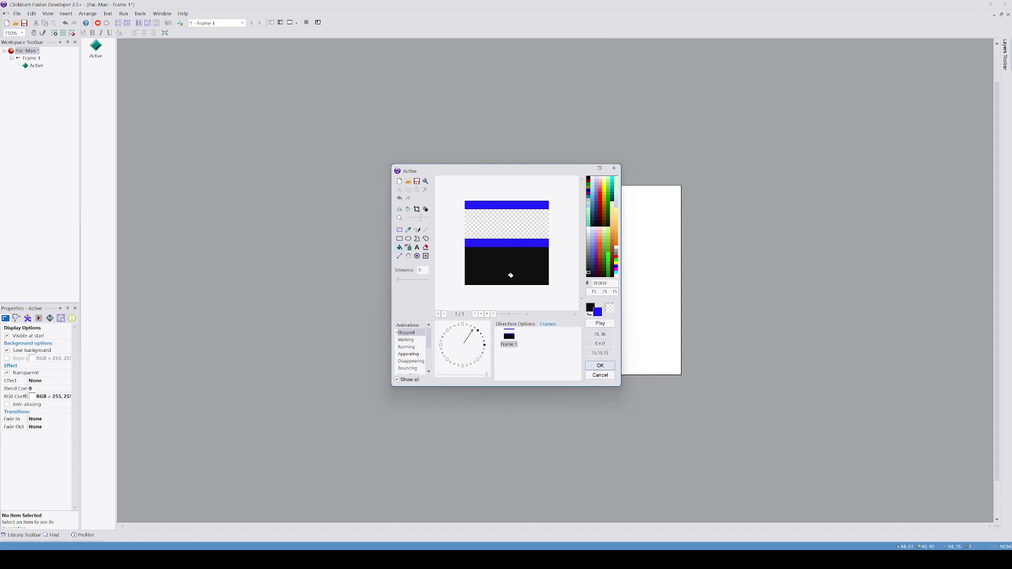
click(409, 257)
click(421, 289)
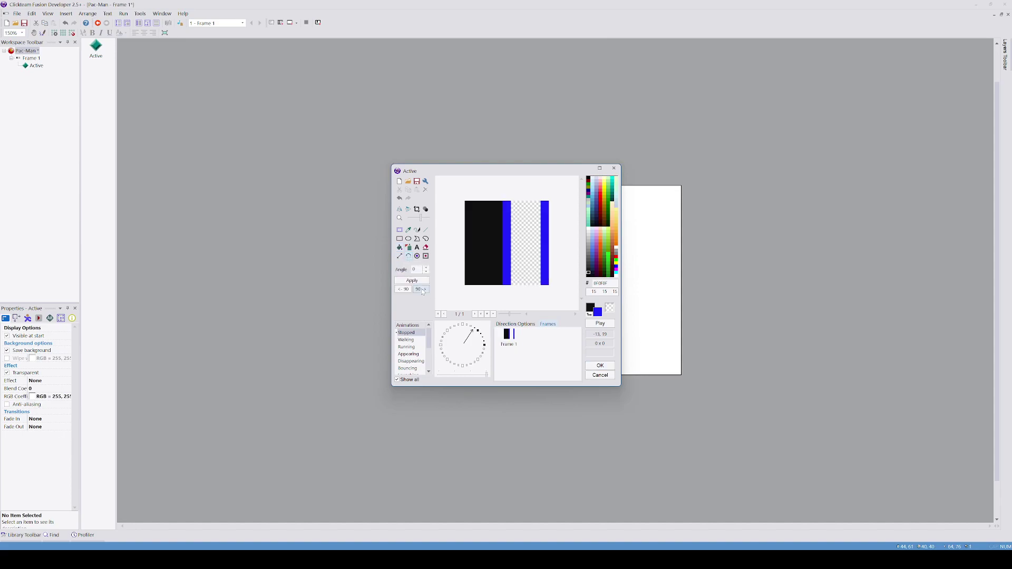
click(611, 309)
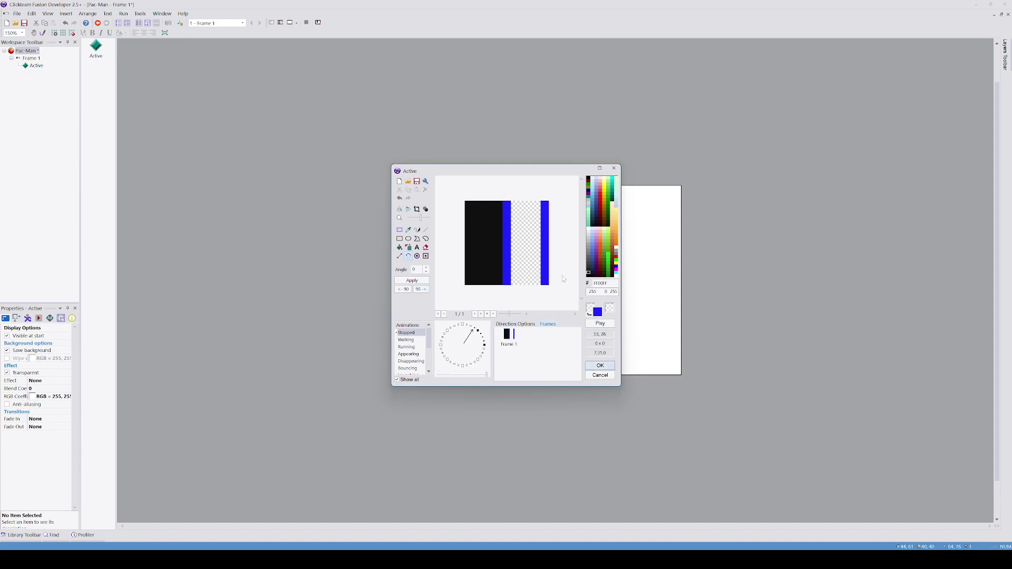
key(f)
click(480, 243)
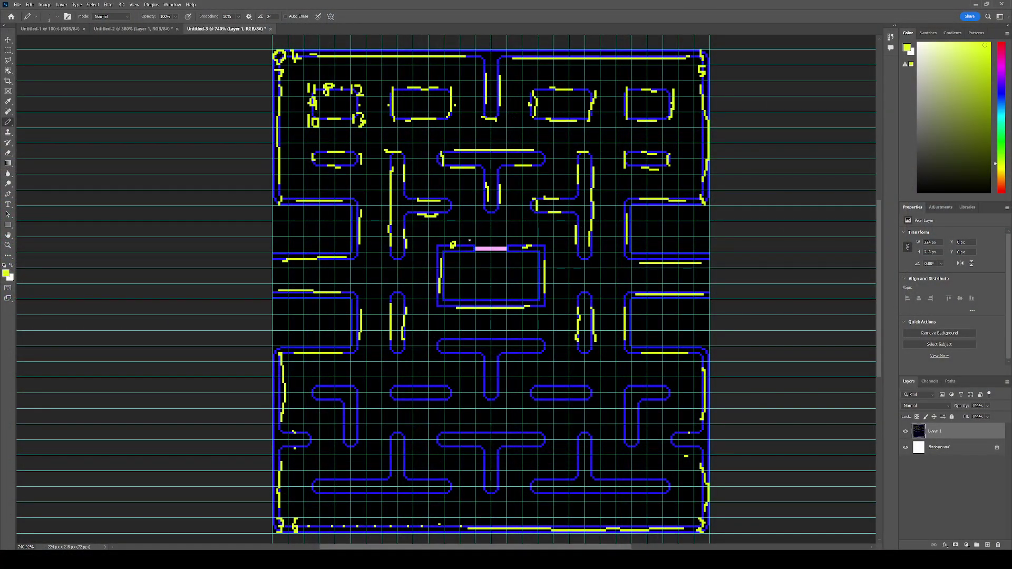
Zoom the Untitled-3 maze in and out to review the yellow wall markings.
alt+scroll(469, 240, up, 6)
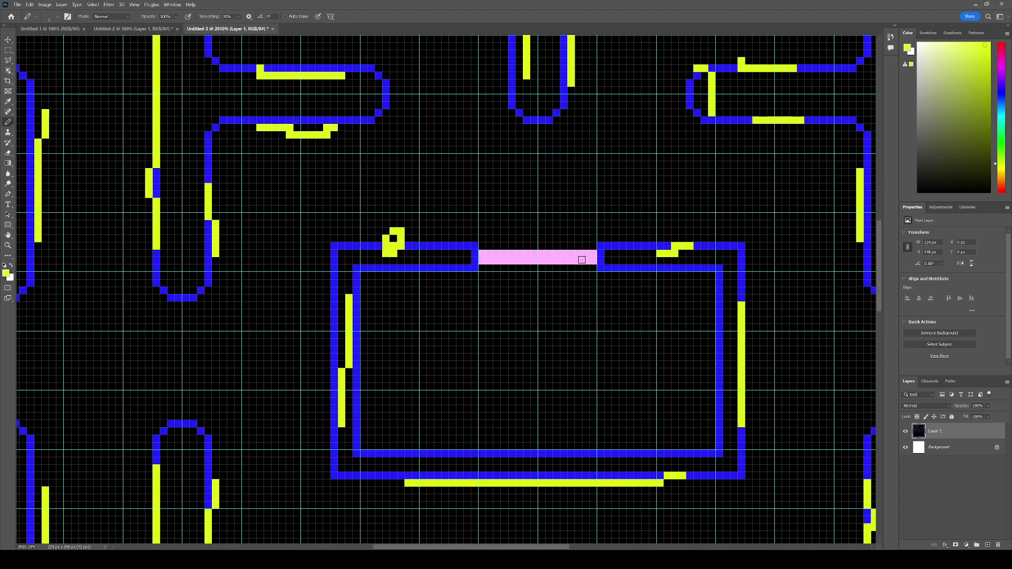
alt+scroll(517, 240, down, 3)
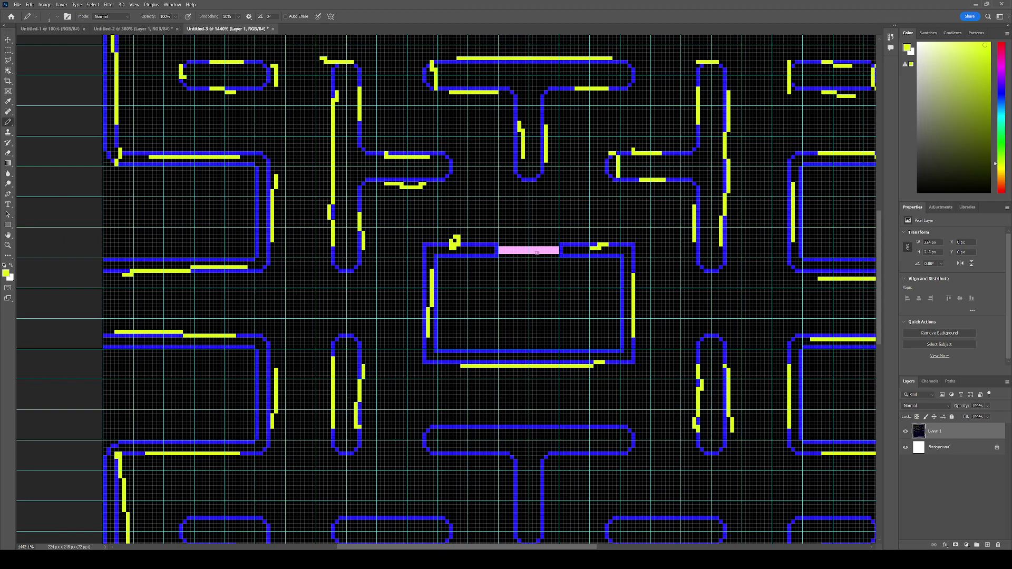
alt+scroll(533, 233, down, 3)
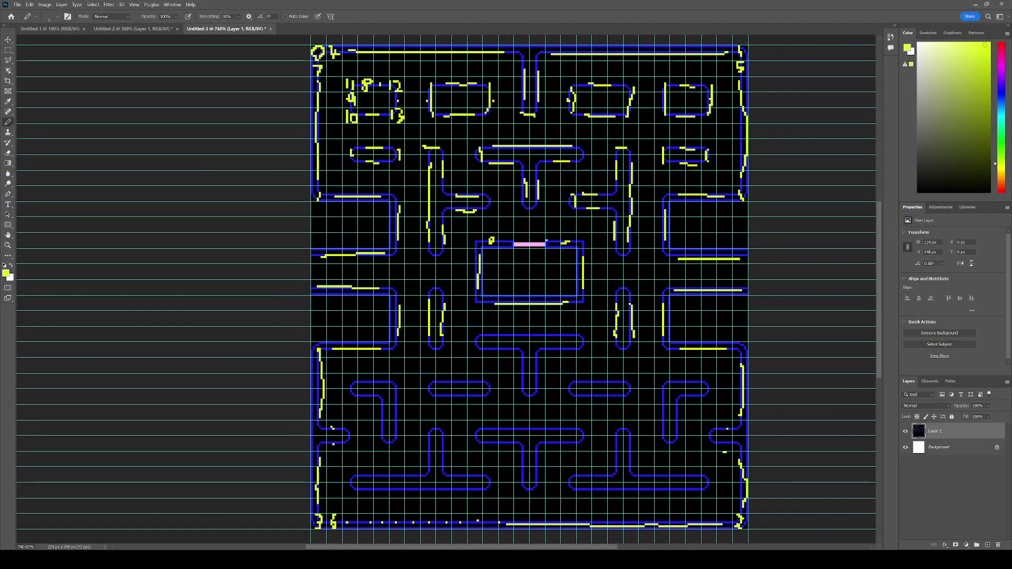
Zoom in on the ghost house at the centre of the maze.
alt+scroll(560, 245, up, 5)
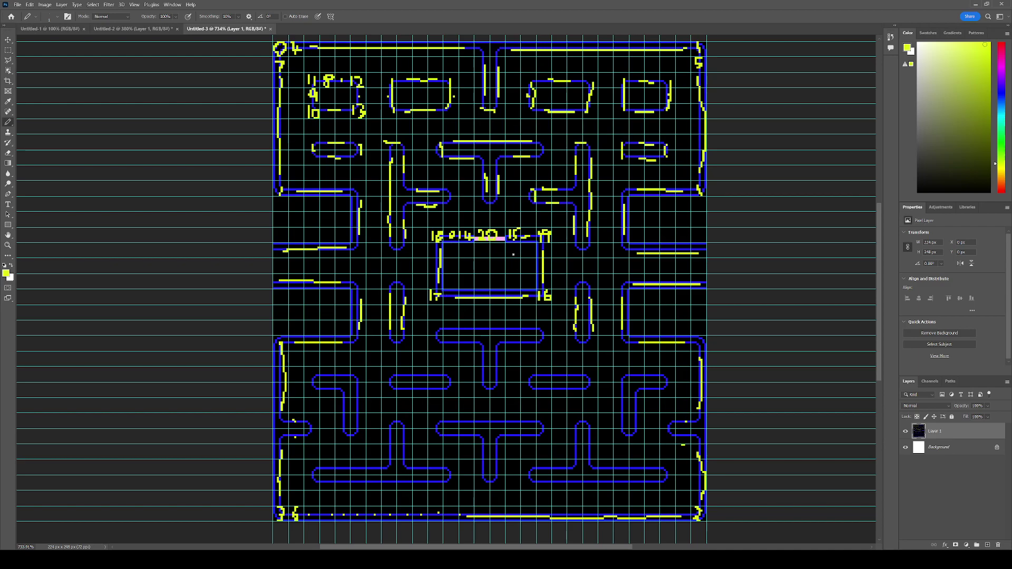
alt+scroll(516, 261, up, 5)
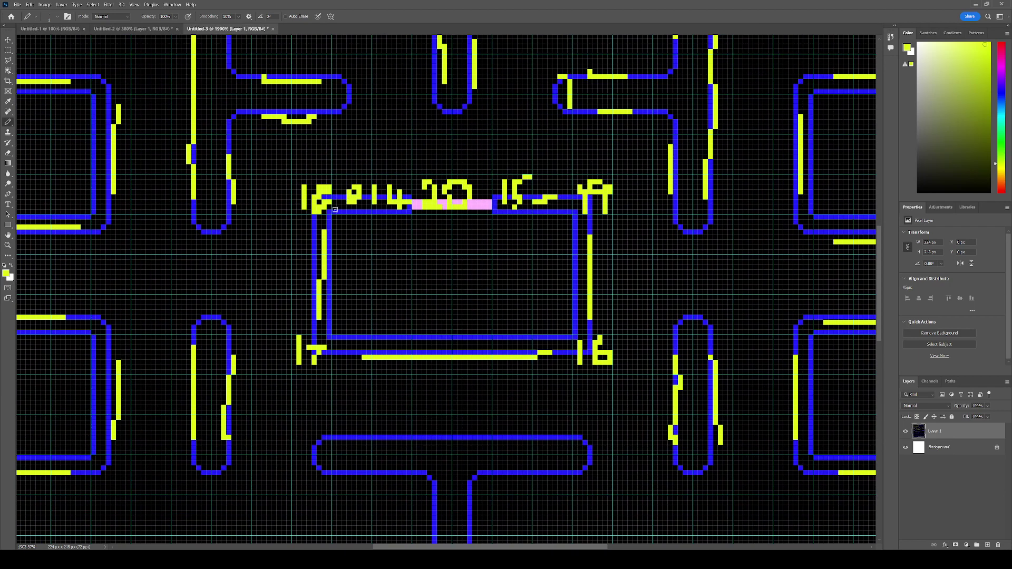